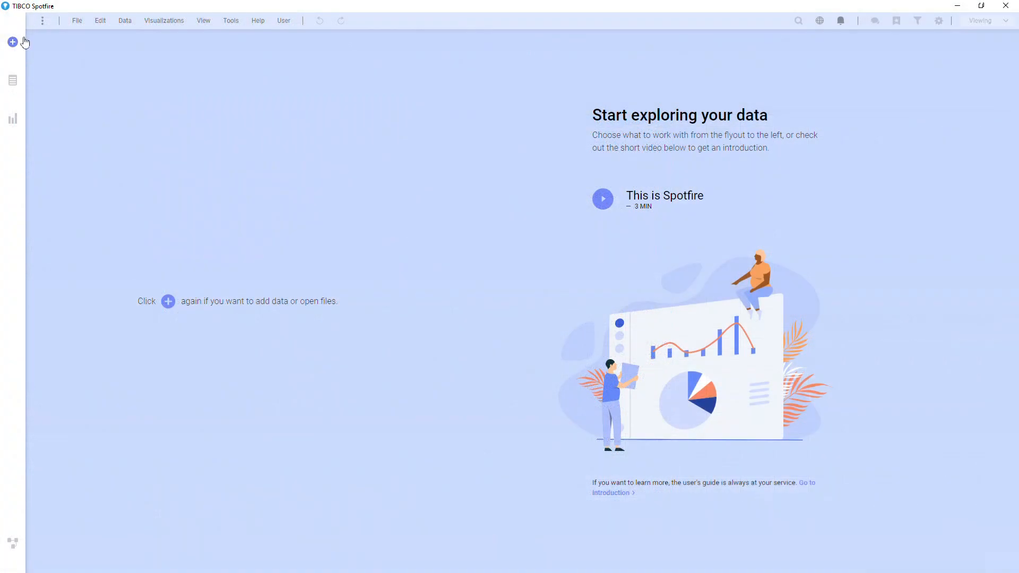
Step: In TIBCO Spotfire, open the local file NYPD Crimes.xlsx for import and choose the worksheet Sheet 1
{"action": "left_click", "coordinate": [23, 42]}
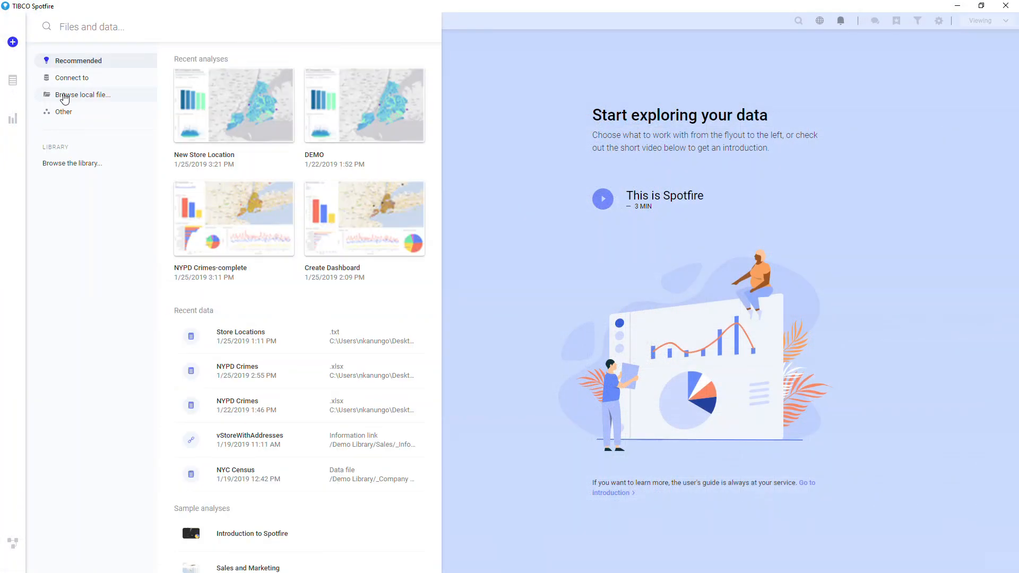
{"action": "left_click", "coordinate": [64, 96]}
{"action": "left_click", "coordinate": [121, 86]}
{"action": "double_click", "coordinate": [121, 86]}
{"action": "left_click", "coordinate": [432, 216]}
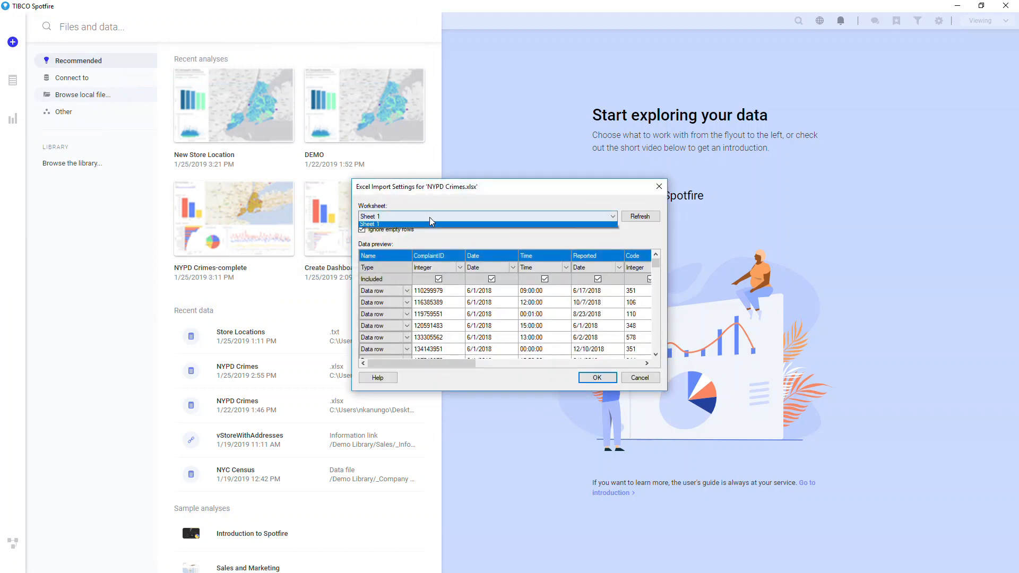
{"action": "left_click", "coordinate": [432, 223]}
Step: Review the Precinct column's data type, name and inclusion options in the import preview, and accept the import settings
{"action": "left_click_drag", "start_coordinate": [436, 364], "coordinate": [559, 364]}
{"action": "left_click", "coordinate": [607, 268]}
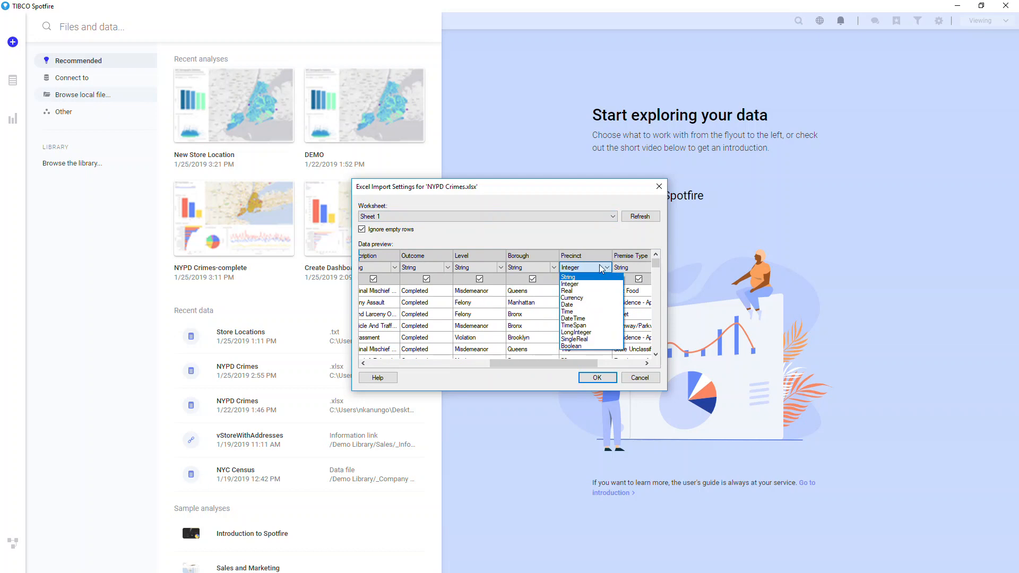
{"action": "left_click", "coordinate": [584, 258]}
{"action": "left_click", "coordinate": [584, 258]}
{"action": "left_click", "coordinate": [584, 258]}
{"action": "left_click_drag", "start_coordinate": [584, 257], "coordinate": [569, 258]}
{"action": "left_click", "coordinate": [589, 282]}
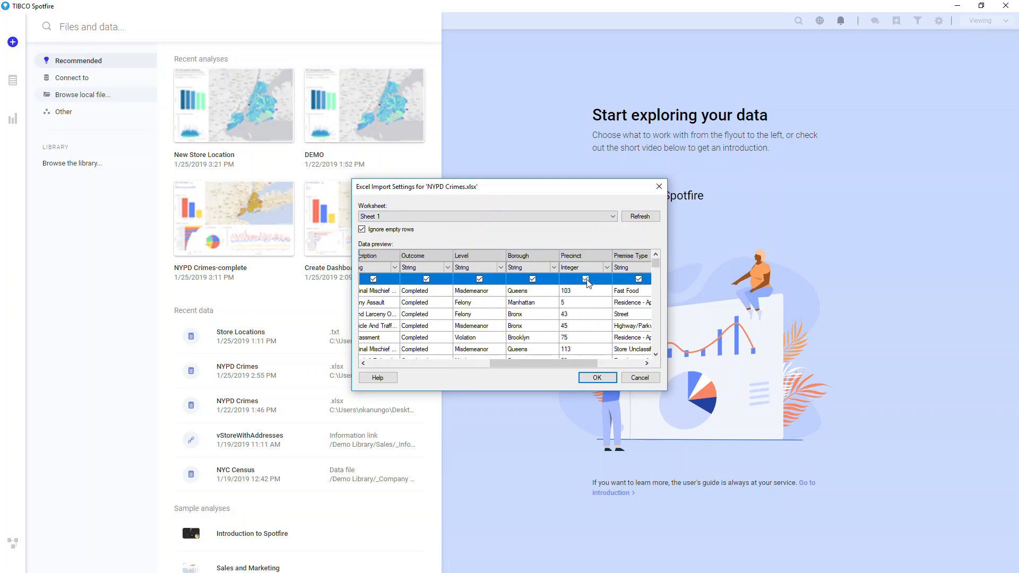
{"action": "left_click", "coordinate": [597, 377]}
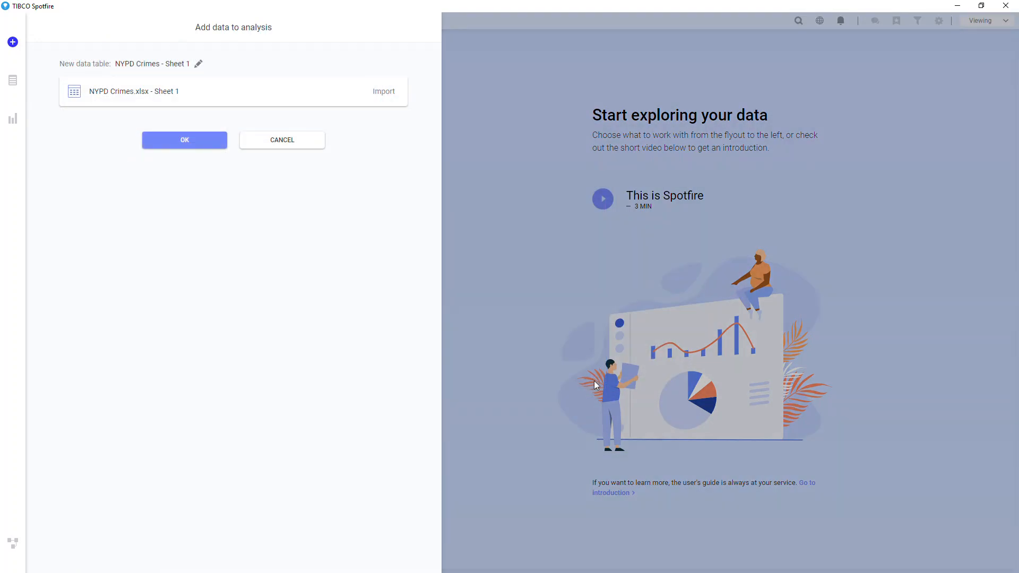
Step: Name the new data table NYPD Crimes and load it into the analysis
{"action": "left_click", "coordinate": [200, 65]}
{"action": "left_click", "coordinate": [200, 87]}
{"action": "key", "text": "Delete"}
{"action": "key", "text": "Delete"}
{"action": "key", "text": "Delete"}
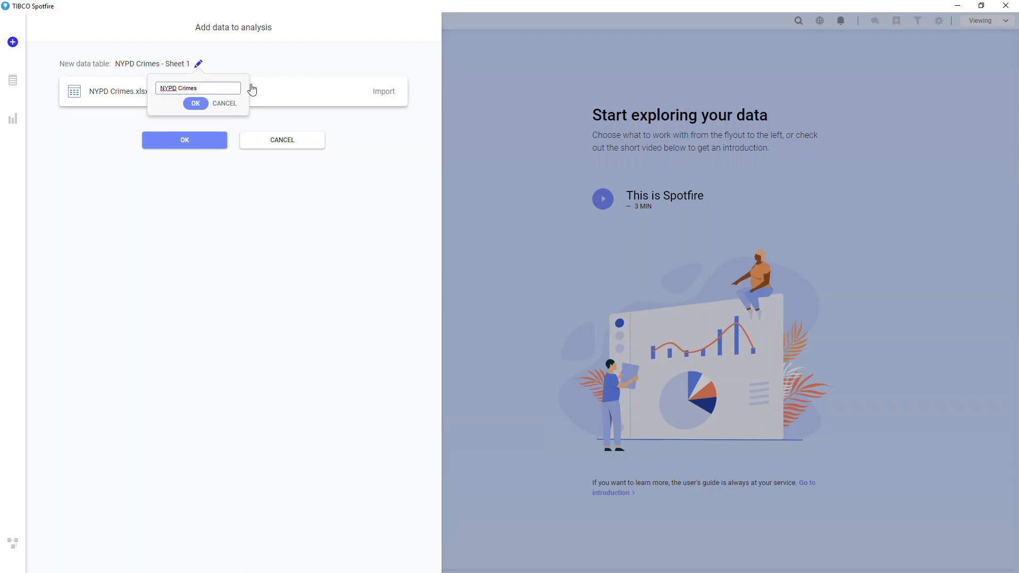
{"action": "left_click", "coordinate": [198, 103]}
{"action": "left_click", "coordinate": [203, 139]}
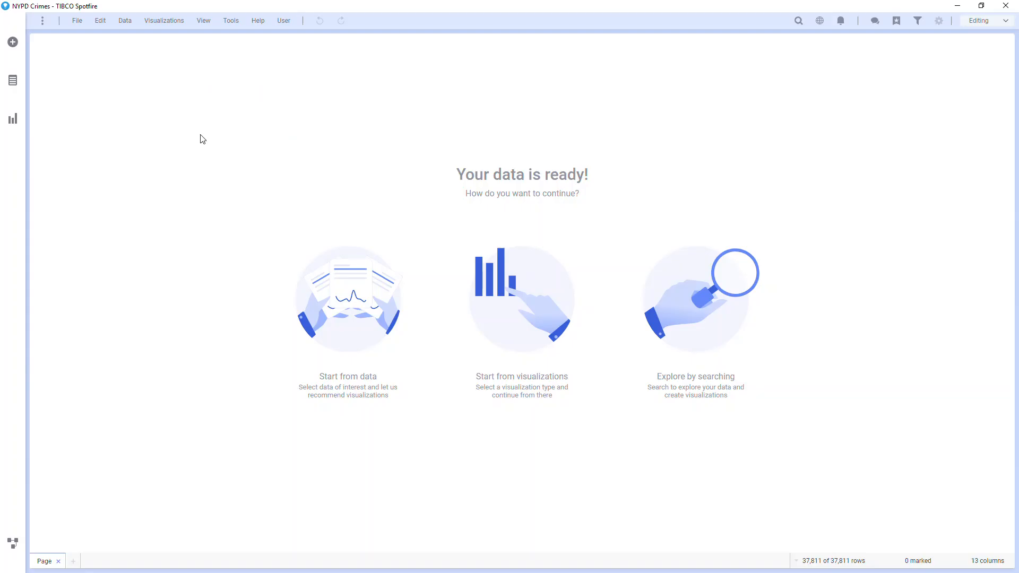
Step: Look at the three ways to begin: starting from data, starting from visualizations and exploring by searching
{"action": "left_click", "coordinate": [350, 265]}
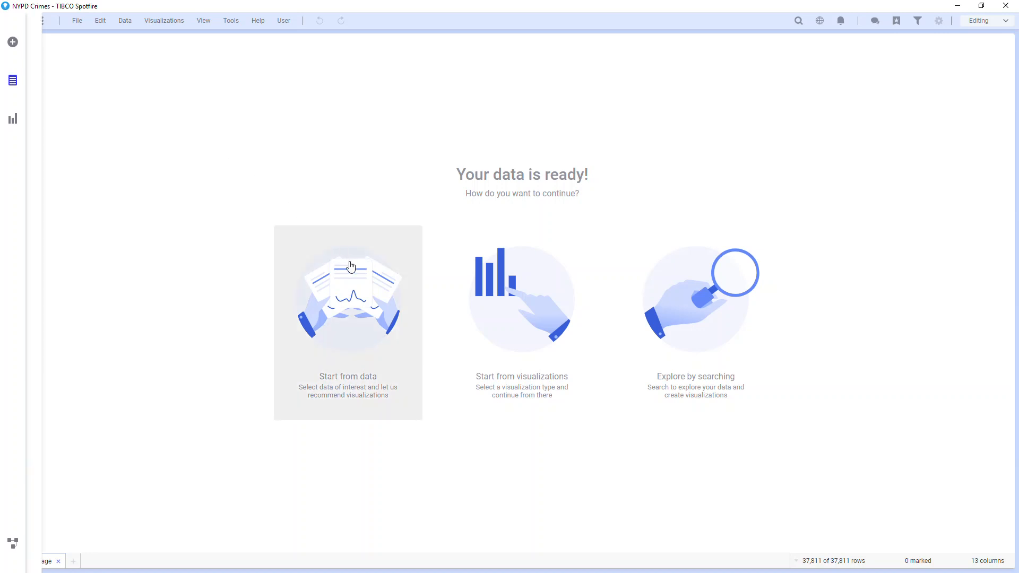
{"action": "left_click", "coordinate": [524, 284]}
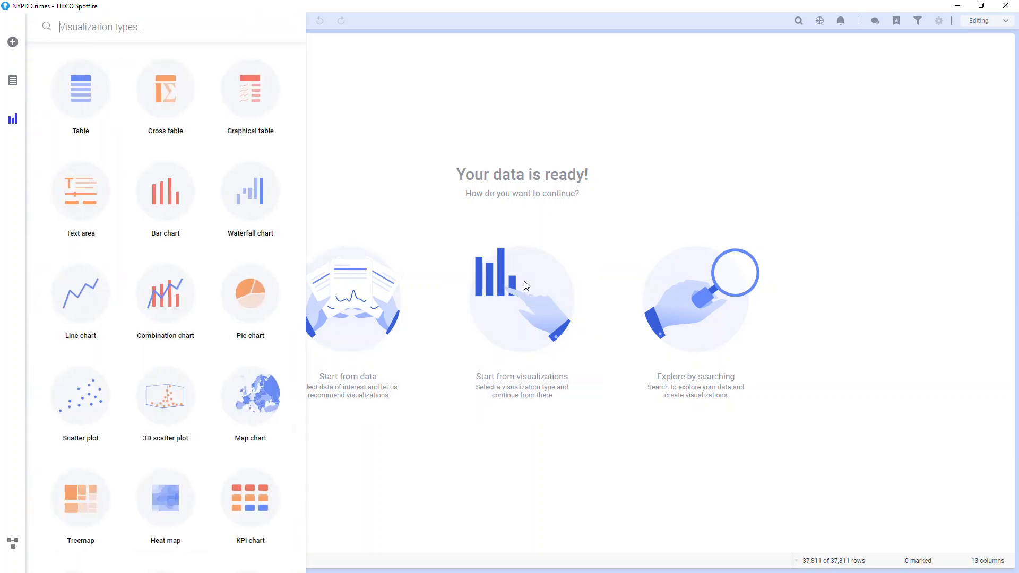
{"action": "left_click", "coordinate": [687, 297]}
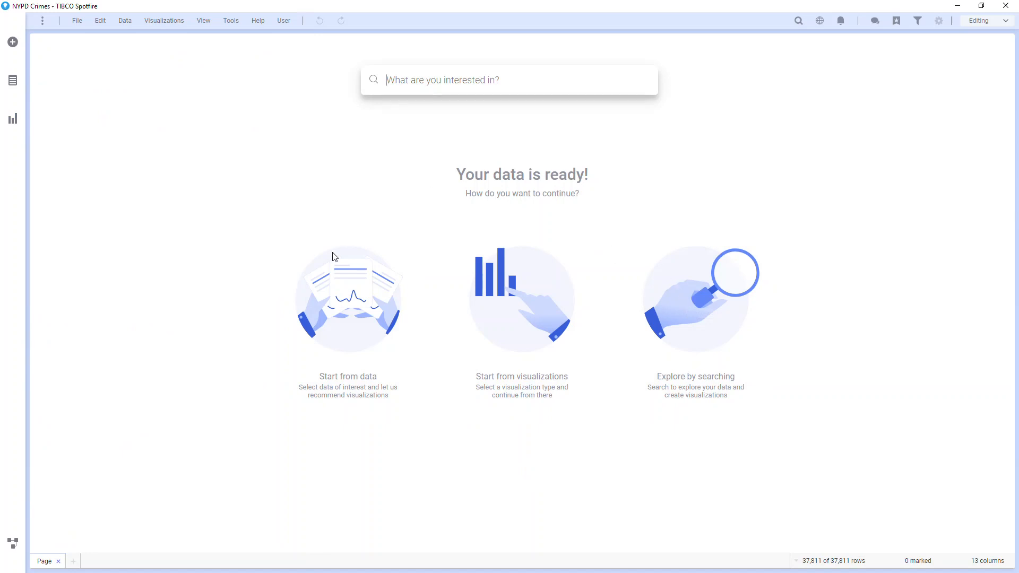
Step: Select the Date column for recommendations and look through more variants of the suggested line chart
{"action": "left_click", "coordinate": [15, 80]}
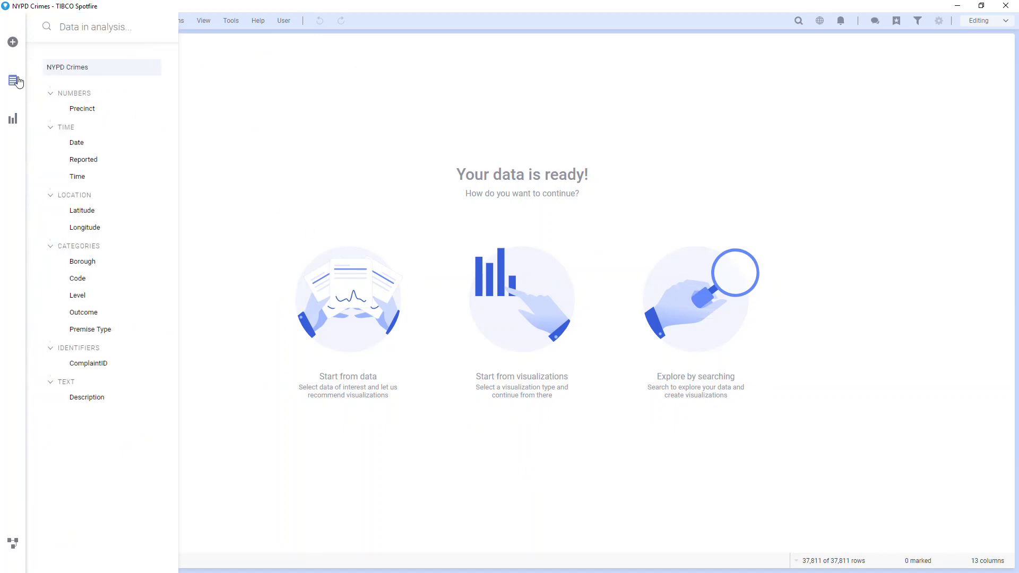
{"action": "left_click", "coordinate": [79, 142]}
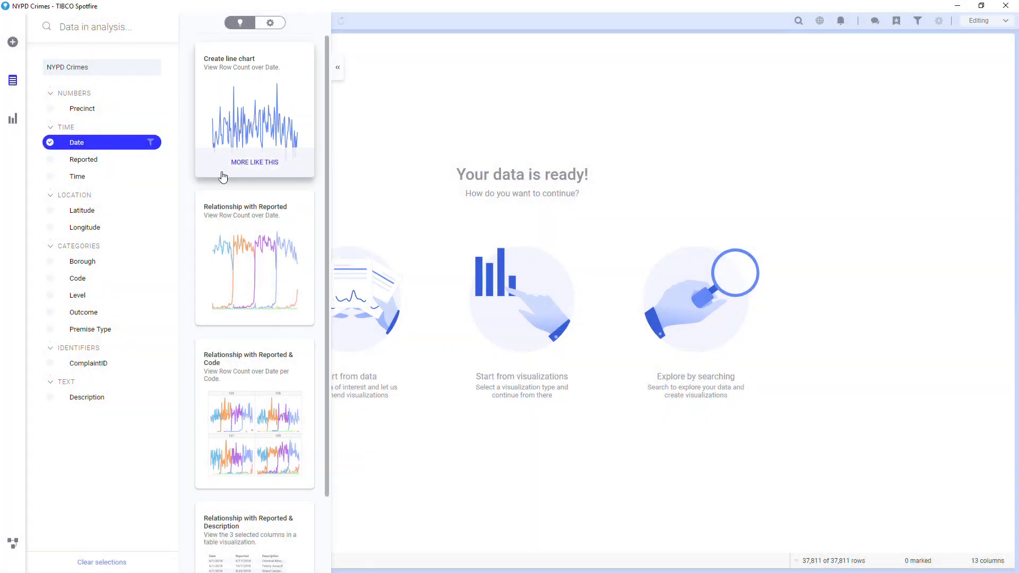
{"action": "left_click", "coordinate": [221, 172]}
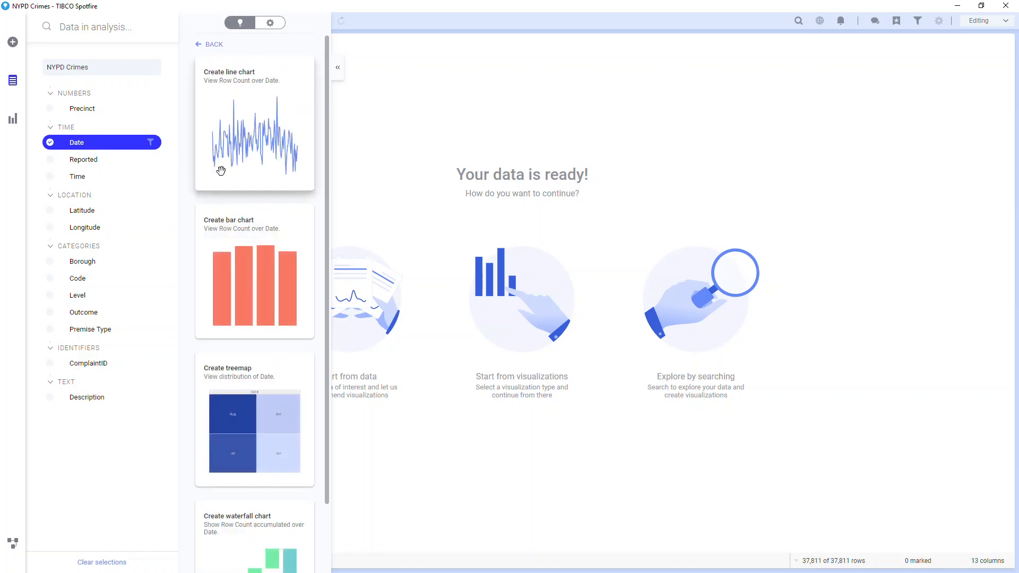
{"action": "left_click", "coordinate": [212, 45]}
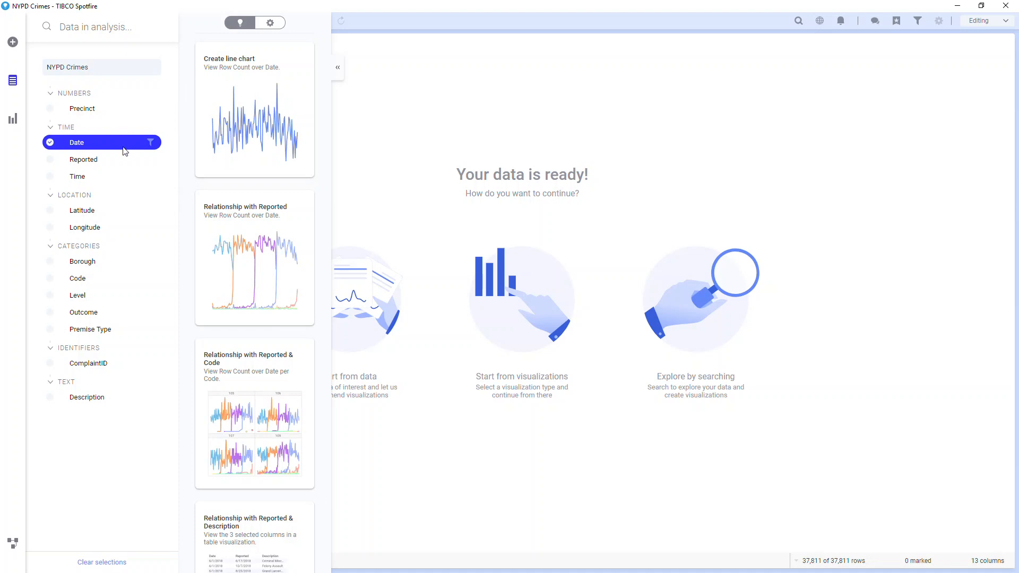
Step: Add Level to the selected columns and insert the recommended line chart of row count over Date
{"action": "left_click", "coordinate": [86, 297]}
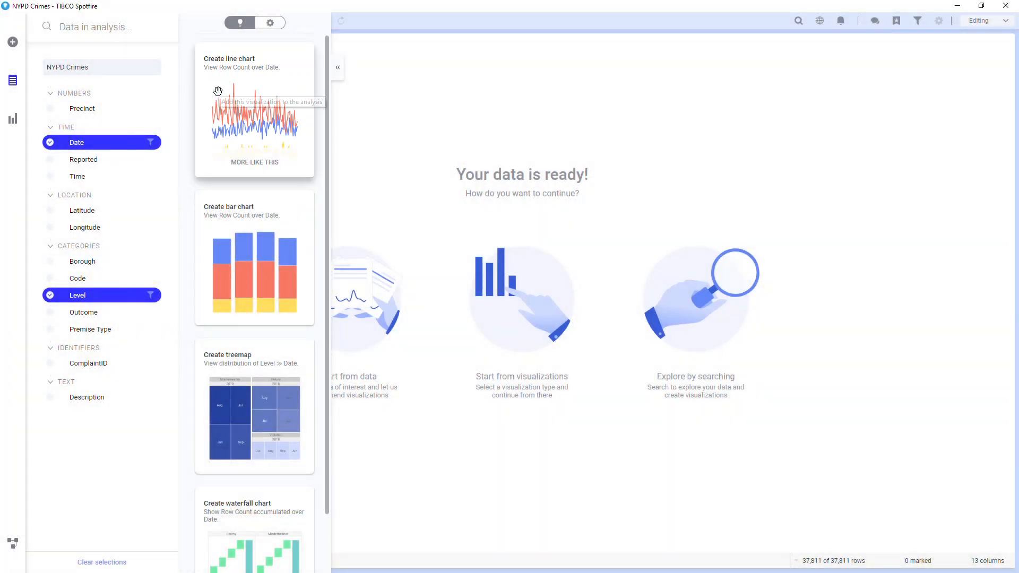
{"action": "left_click", "coordinate": [366, 149]}
{"action": "left_click_drag", "start_coordinate": [364, 144], "coordinate": [375, 148]}
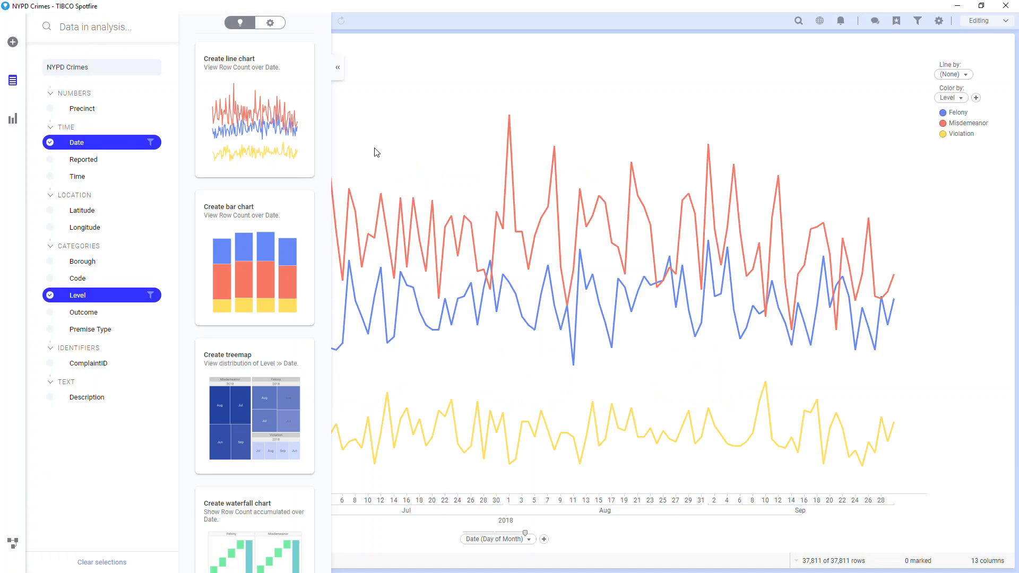
Step: Dismiss the data recommendations and search for charts matching "level vs date"
{"action": "left_click", "coordinate": [463, 121]}
{"action": "key", "text": "ctrl+f"}
{"action": "type", "text": "level vs date"}
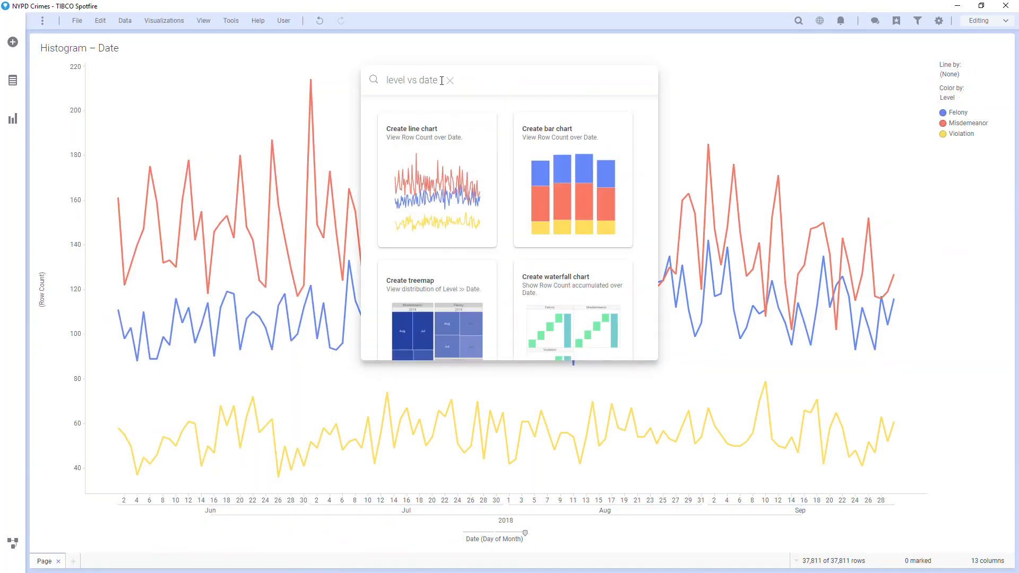
Step: Search for "level" instead and add the recommended bar chart of row count per Level to the page
{"action": "left_click_drag", "start_coordinate": [442, 80], "coordinate": [388, 80]}
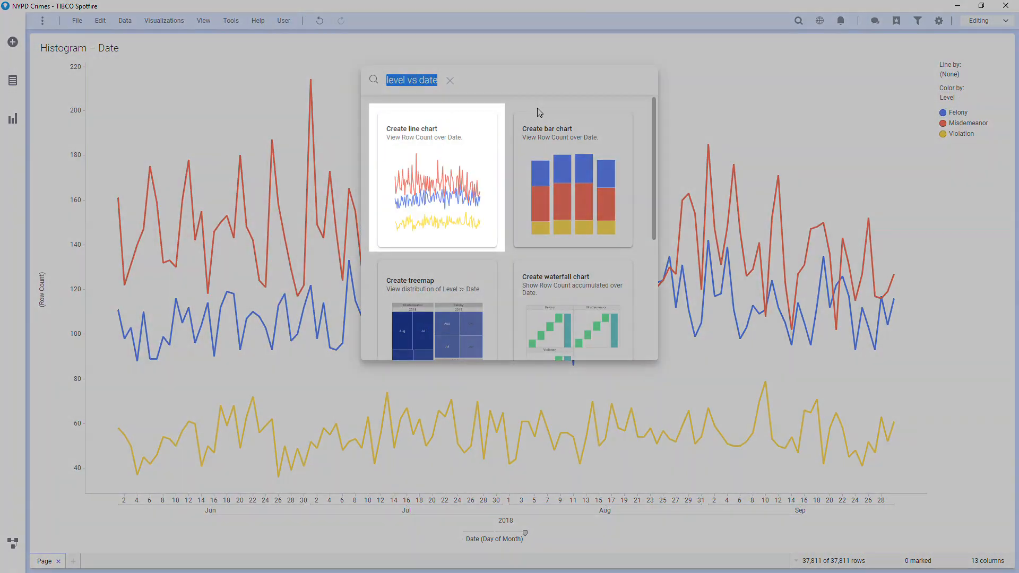
{"action": "type", "text": "level"}
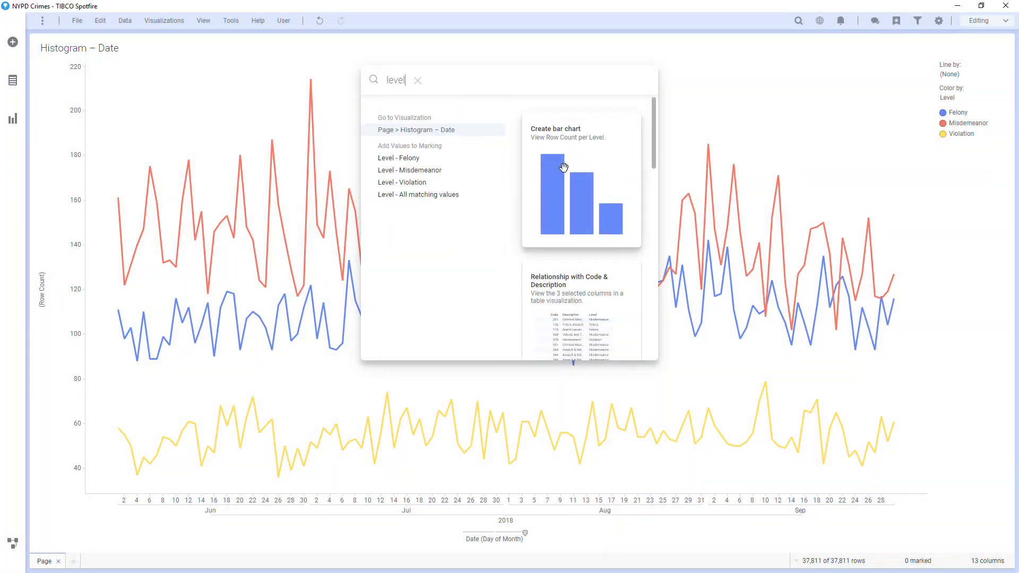
{"action": "left_click_drag", "start_coordinate": [563, 168], "coordinate": [768, 314]}
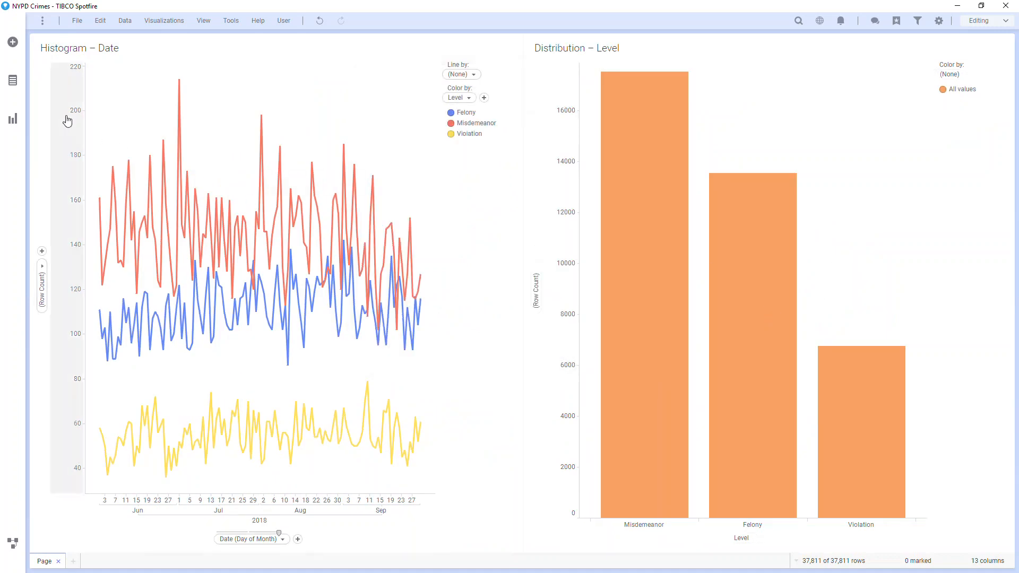
Step: Add a map chart and rearrange the page so the map stands beside the Level bar chart stacked above the Date line chart
{"action": "left_click", "coordinate": [13, 119]}
{"action": "left_click", "coordinate": [252, 390]}
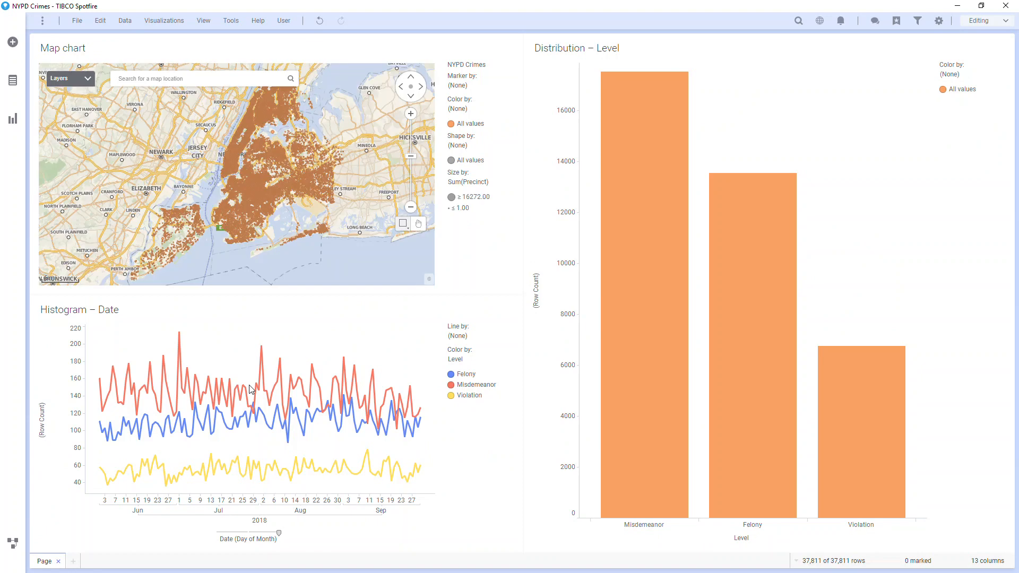
{"action": "left_click_drag", "start_coordinate": [80, 43], "coordinate": [694, 130]}
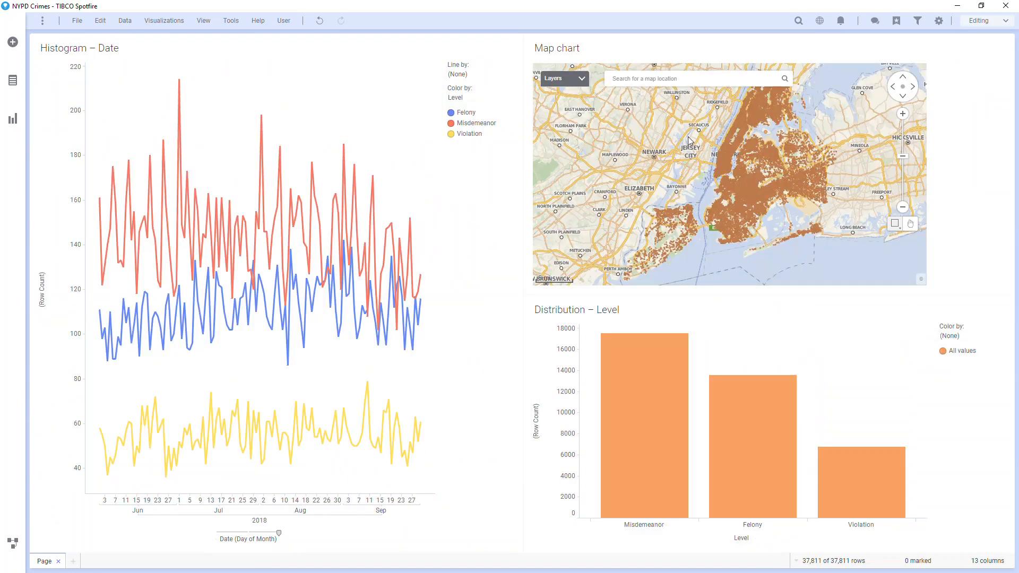
{"action": "left_click_drag", "start_coordinate": [583, 311], "coordinate": [311, 199]}
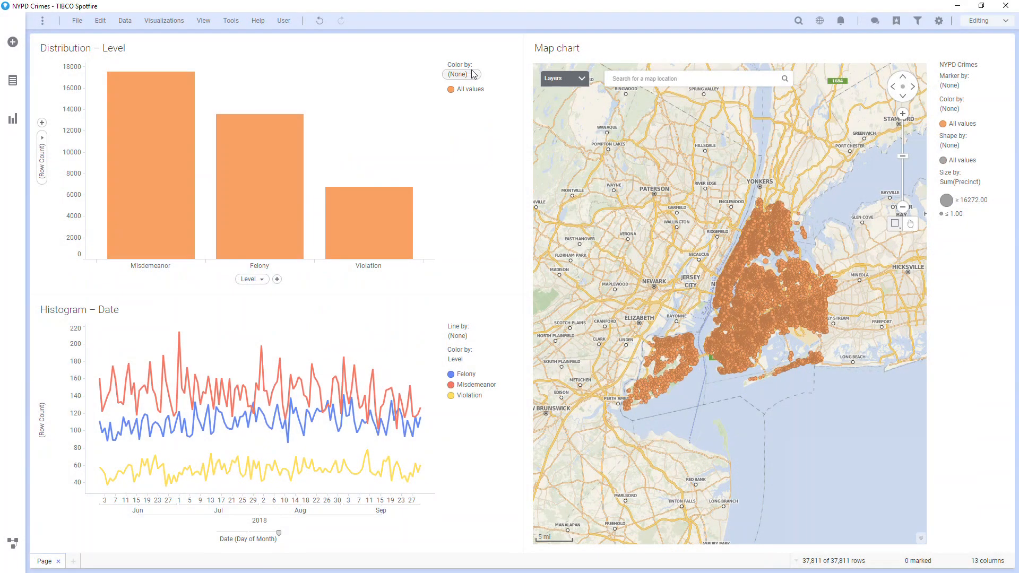
Step: Color both the Level bar chart and the map chart's markers by Level
{"action": "left_click", "coordinate": [470, 75]}
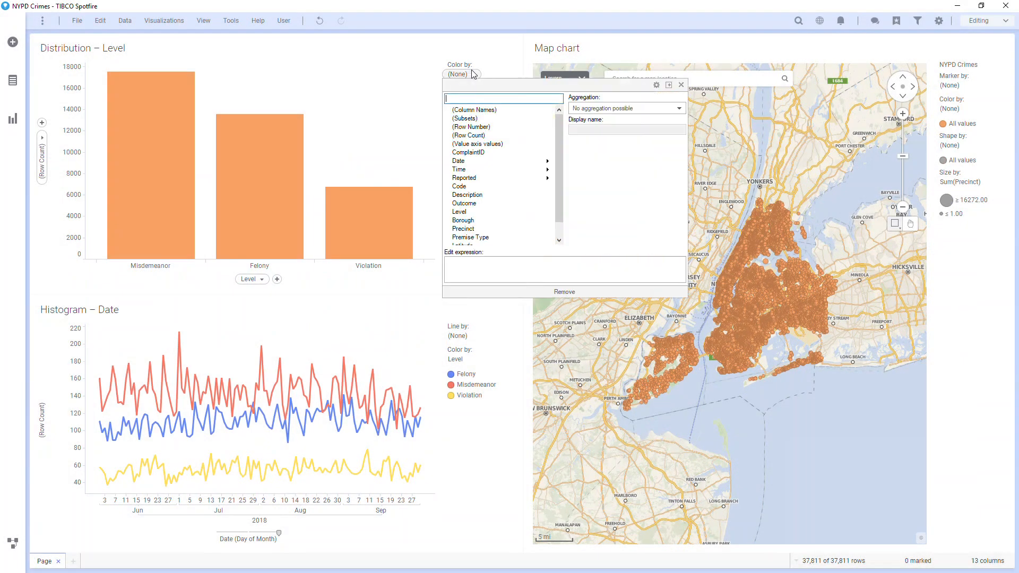
{"action": "left_click", "coordinate": [459, 211]}
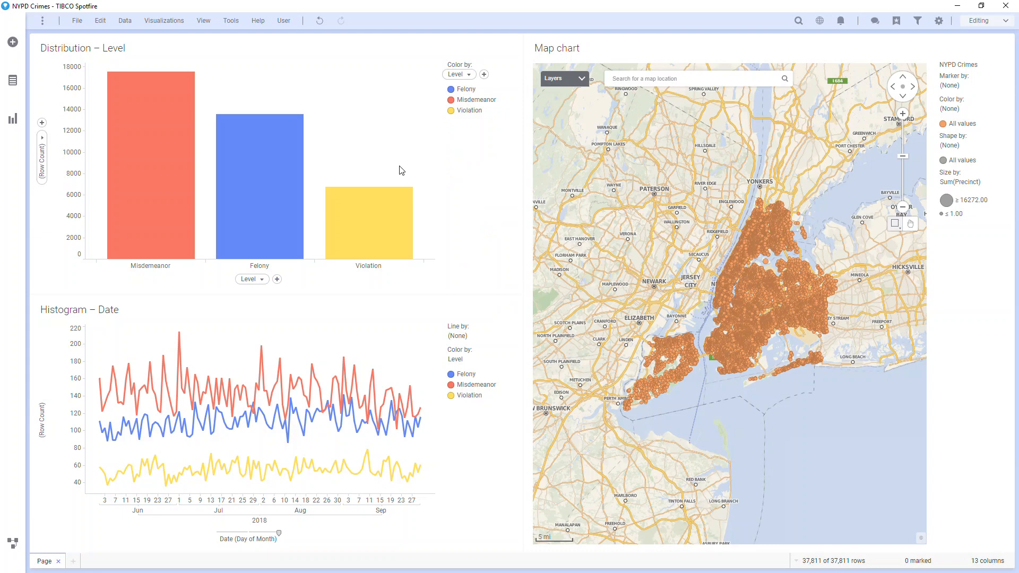
{"action": "left_click", "coordinate": [12, 81]}
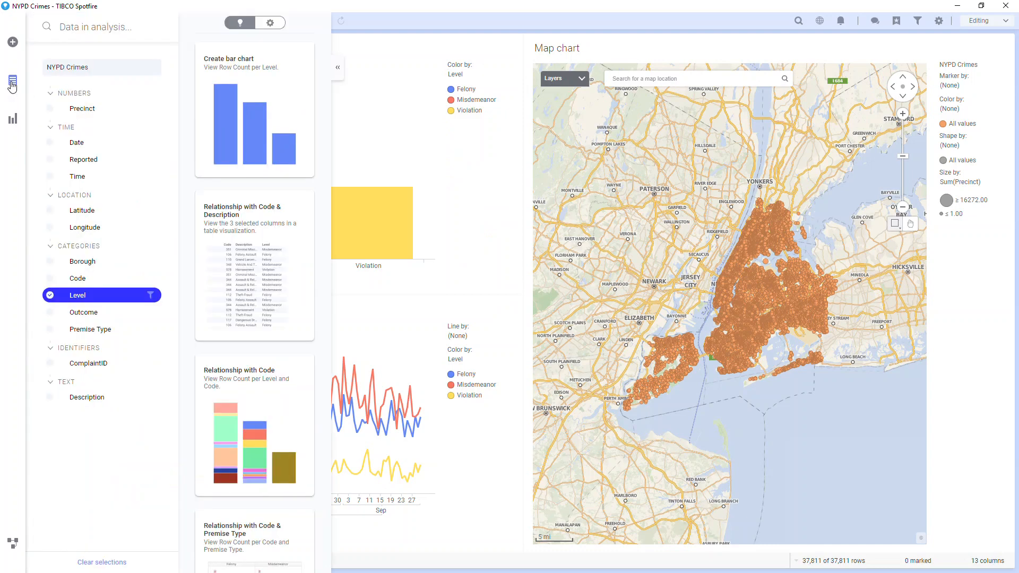
{"action": "left_click_drag", "start_coordinate": [132, 295], "coordinate": [661, 310]}
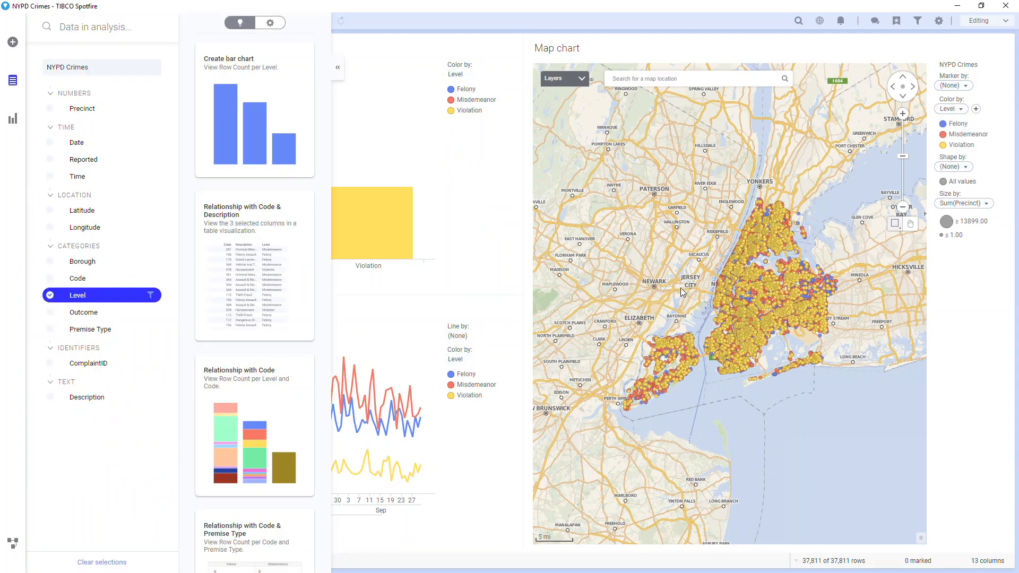
Step: Shape the map chart's markers by Level, and move the Date line chart beneath the map
{"action": "left_click", "coordinate": [944, 183]}
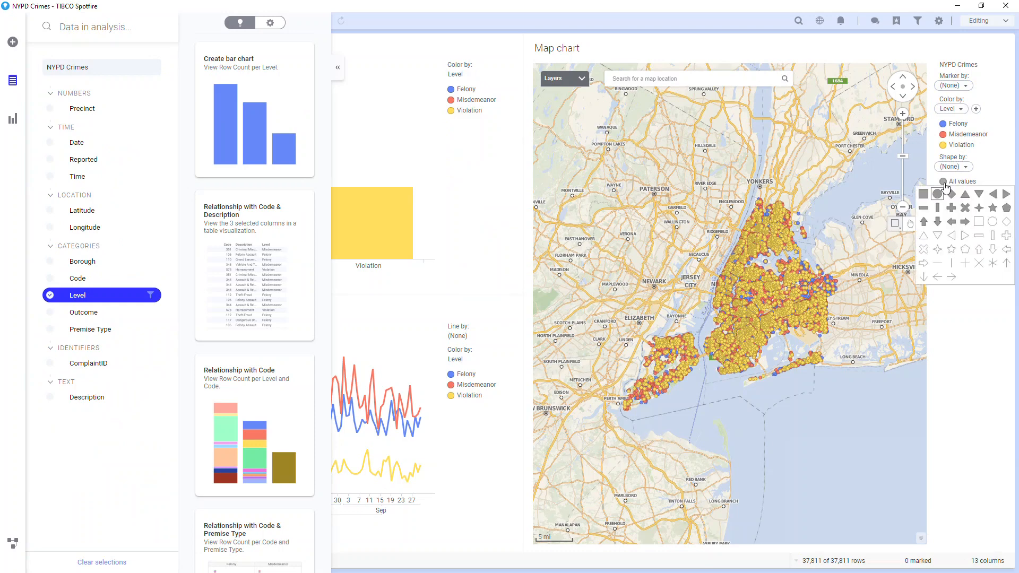
{"action": "left_click", "coordinate": [944, 183]}
{"action": "left_click", "coordinate": [954, 166]}
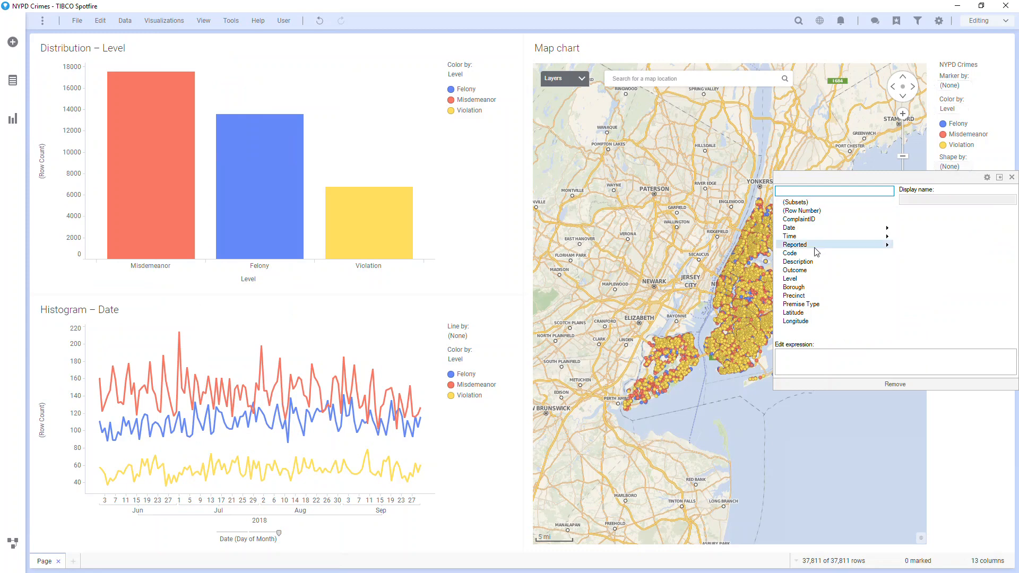
{"action": "left_click", "coordinate": [844, 279]}
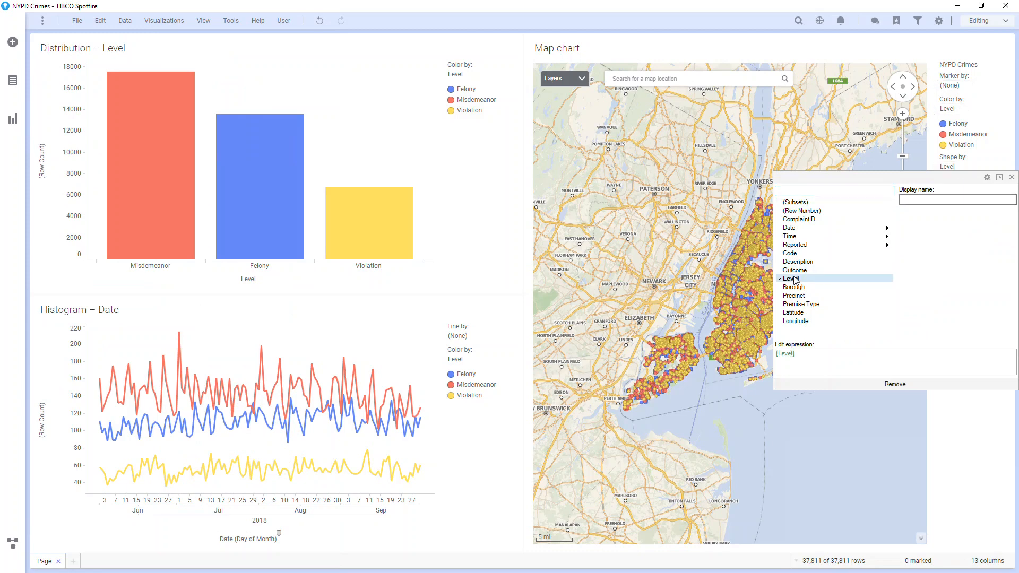
{"action": "left_click", "coordinate": [998, 179]}
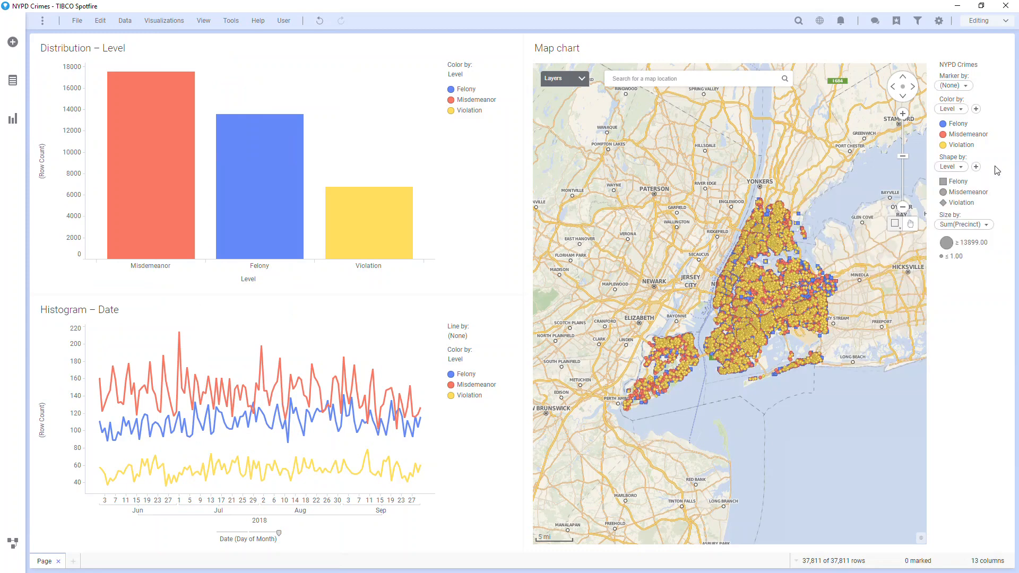
{"action": "left_click_drag", "start_coordinate": [119, 309], "coordinate": [713, 406]}
Step: Create a details bar chart from the Level bar chart and mark the original chart's Felony bar to drive it
{"action": "right_click", "coordinate": [358, 215]}
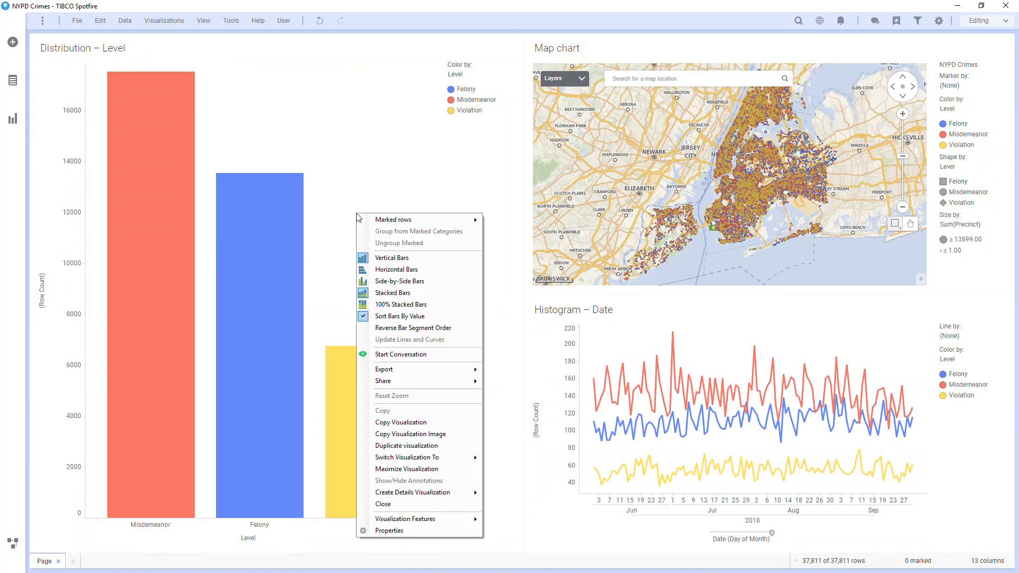
{"action": "mouse_move", "coordinate": [393, 493]}
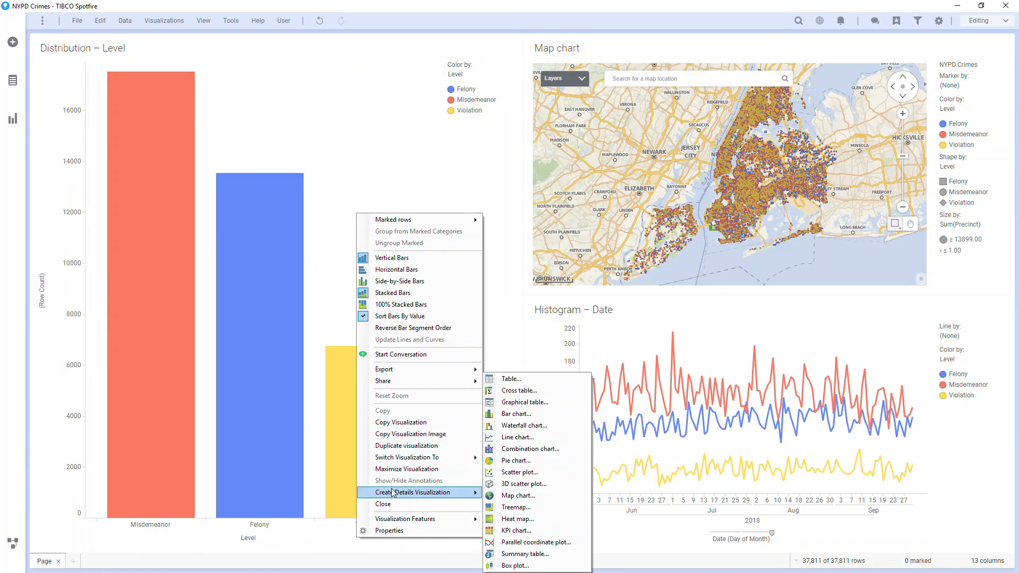
{"action": "left_click", "coordinate": [523, 414]}
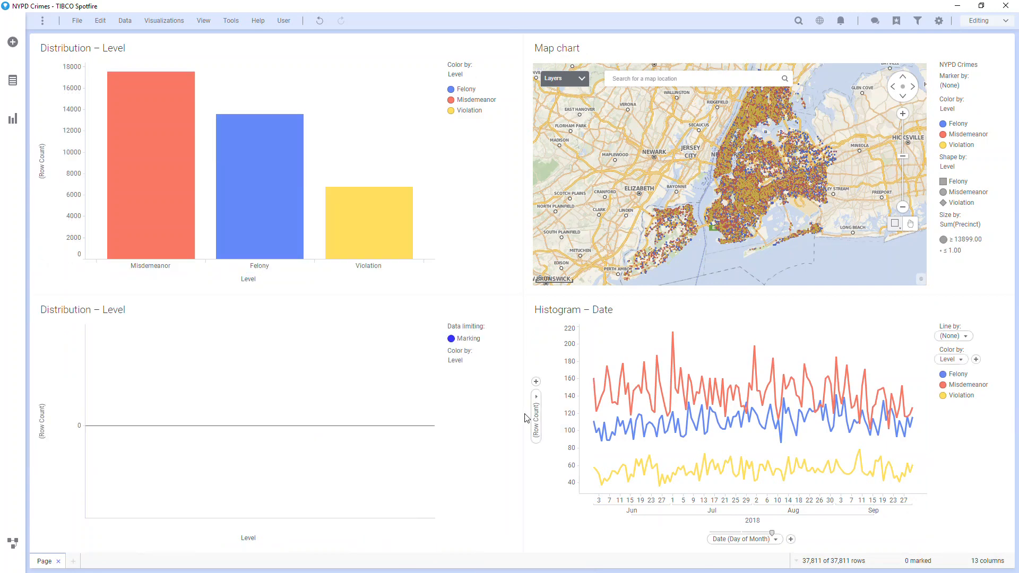
{"action": "left_click", "coordinate": [280, 239]}
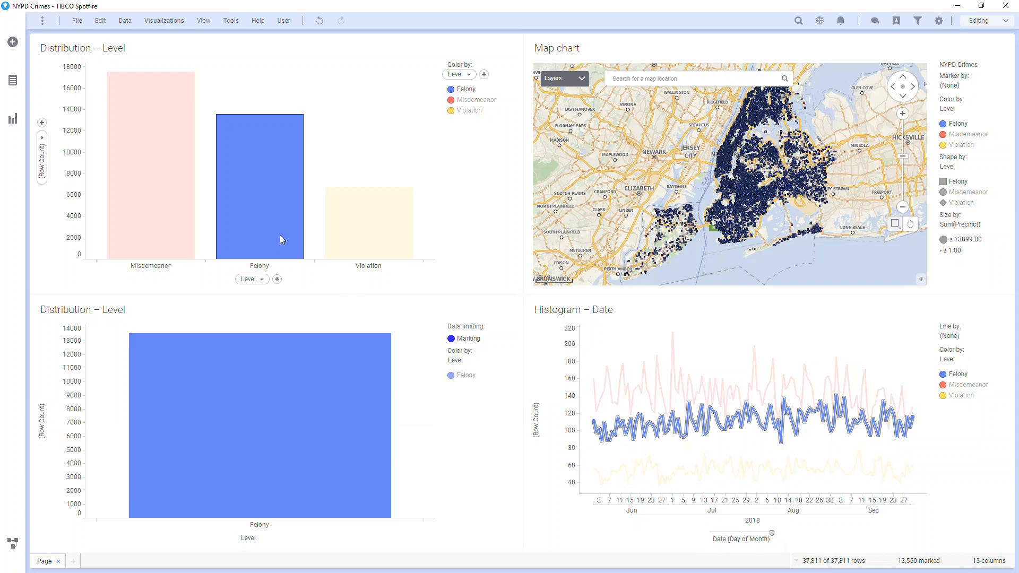
Step: Clear the Level bar chart's marking and set the details bar chart's category axis to Description
{"action": "left_click", "coordinate": [383, 238]}
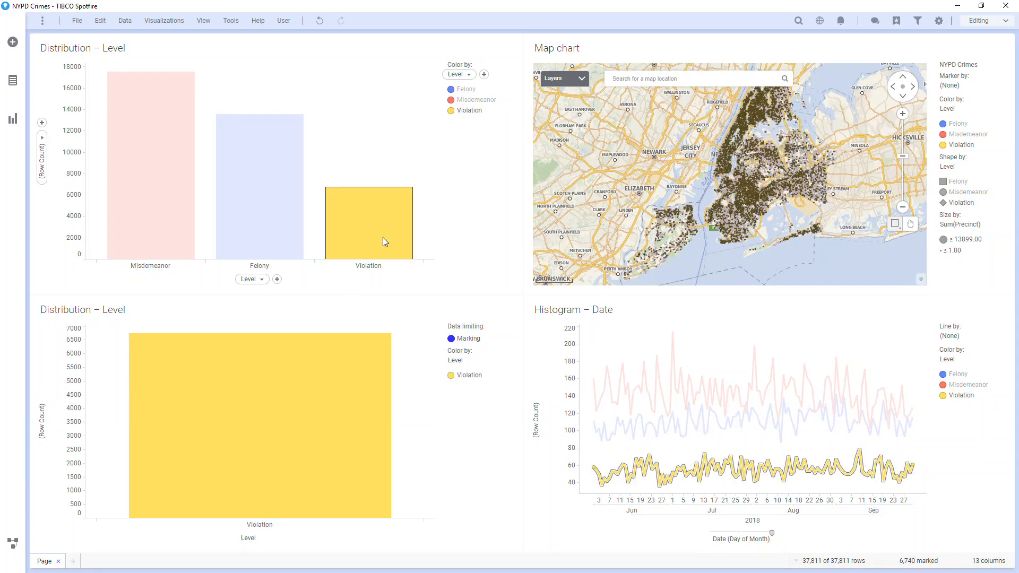
{"action": "left_click", "coordinate": [380, 169]}
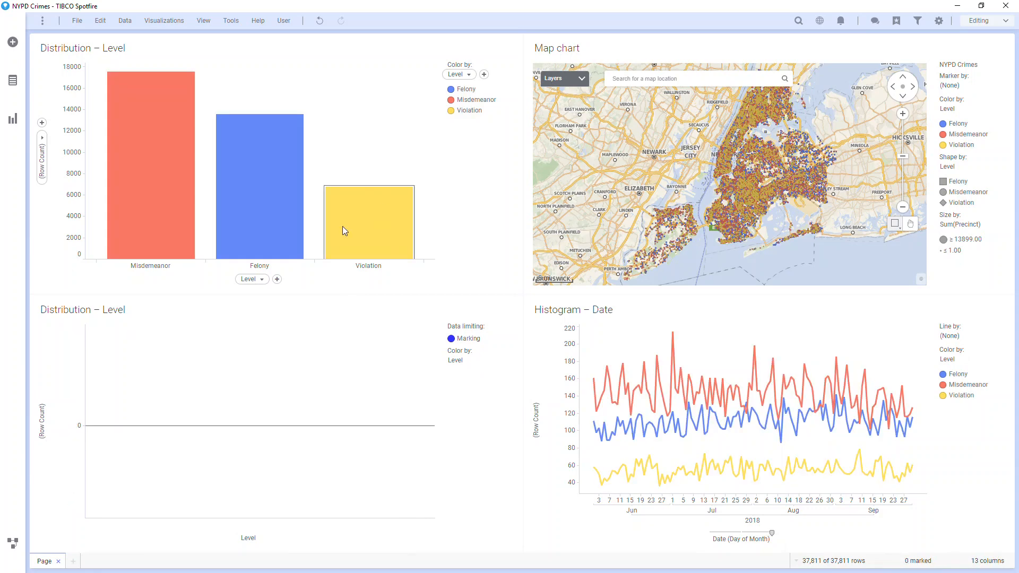
{"action": "left_click", "coordinate": [260, 539]}
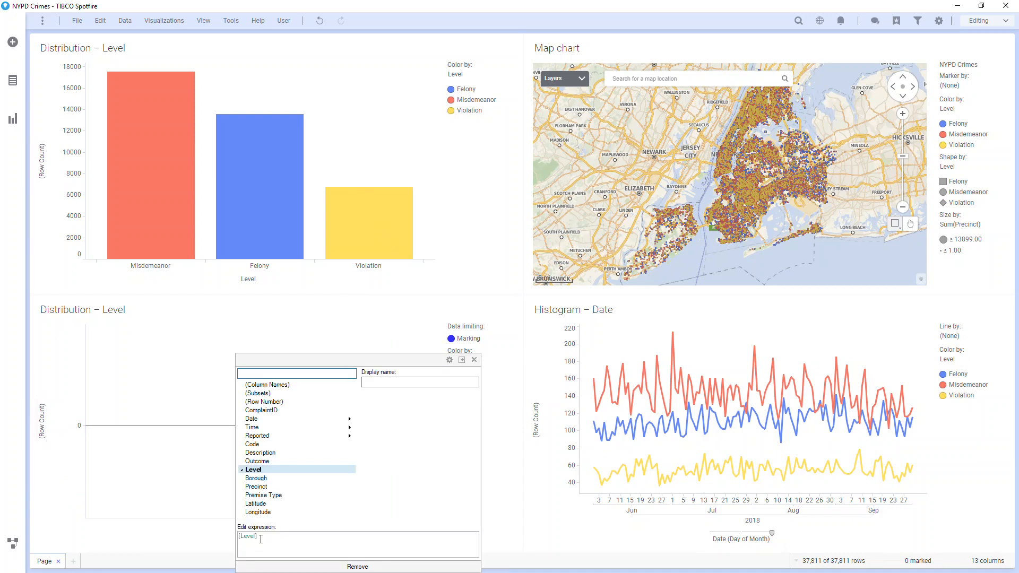
{"action": "left_click", "coordinate": [267, 456]}
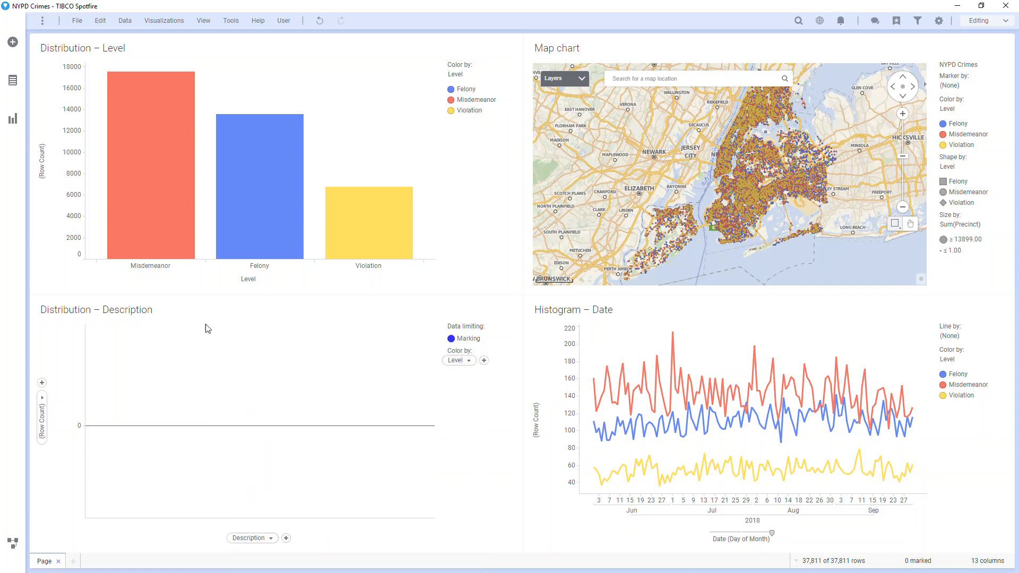
Step: Mark the Misdemeanor, Felony and Violation bars in turn, ending on Misdemeanor, and examine the crime descriptions in the details chart
{"action": "left_click", "coordinate": [180, 232]}
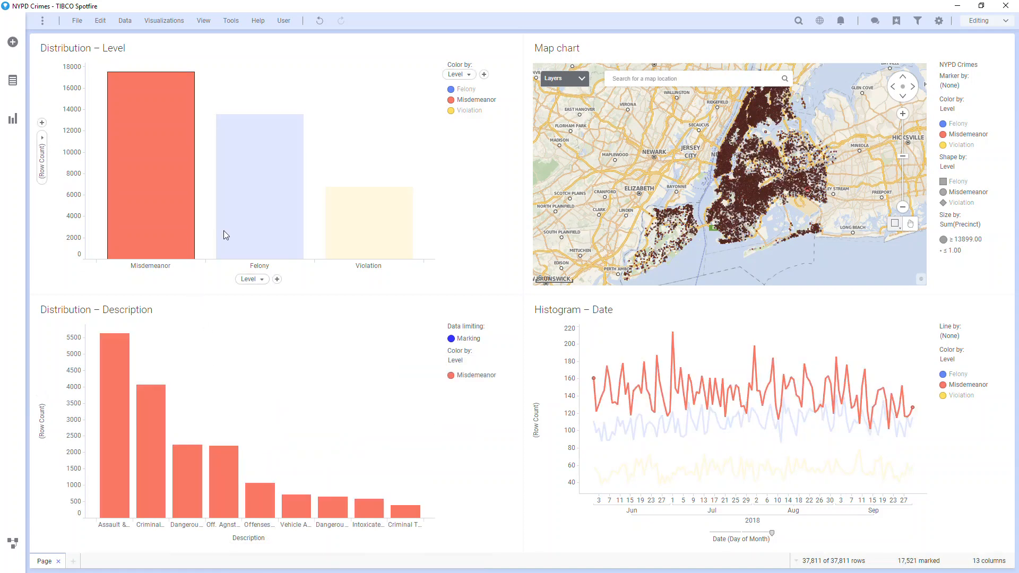
{"action": "left_click", "coordinate": [249, 231]}
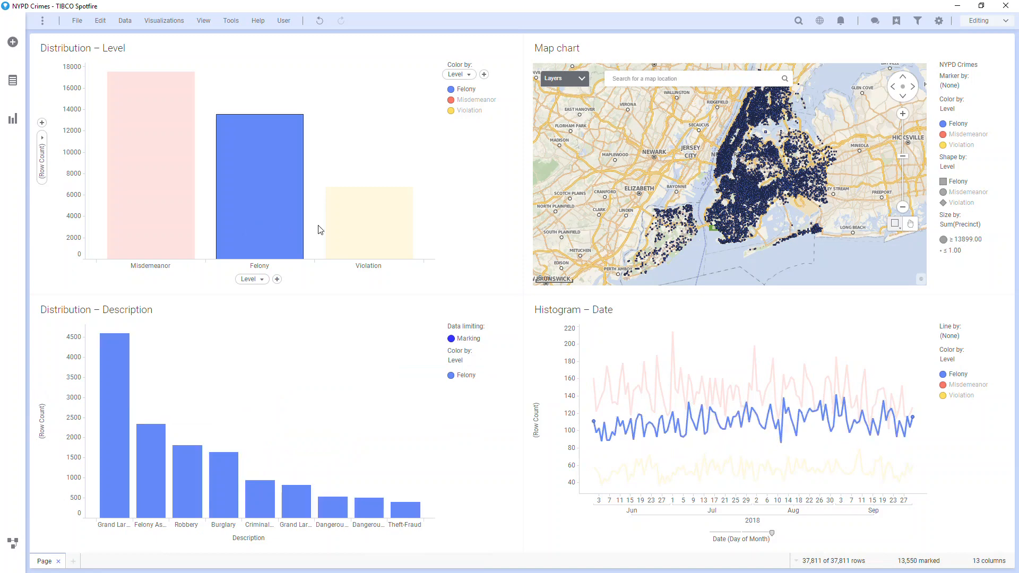
{"action": "left_click", "coordinate": [335, 233]}
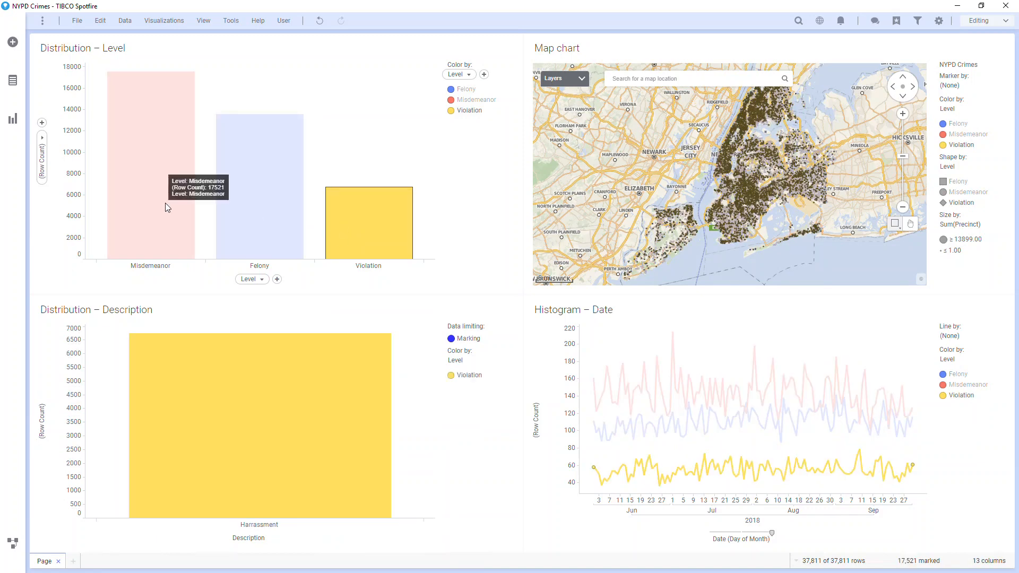
{"action": "left_click", "coordinate": [164, 203]}
Step: Switch the Description details chart to horizontal bars and mark the Misdemeanor and Felony bars together in the Level chart
{"action": "right_click", "coordinate": [192, 358]}
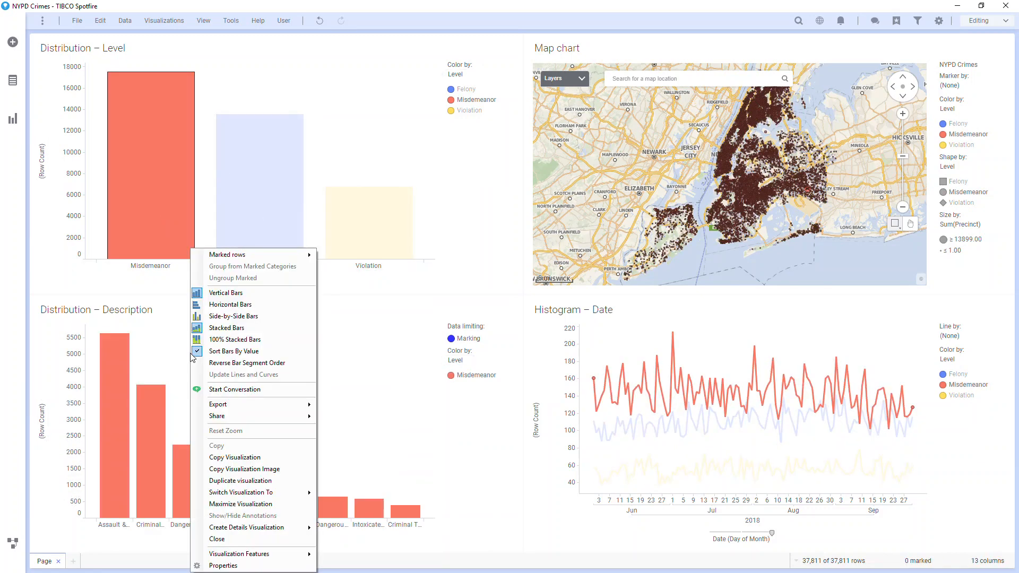
{"action": "left_click", "coordinate": [201, 305]}
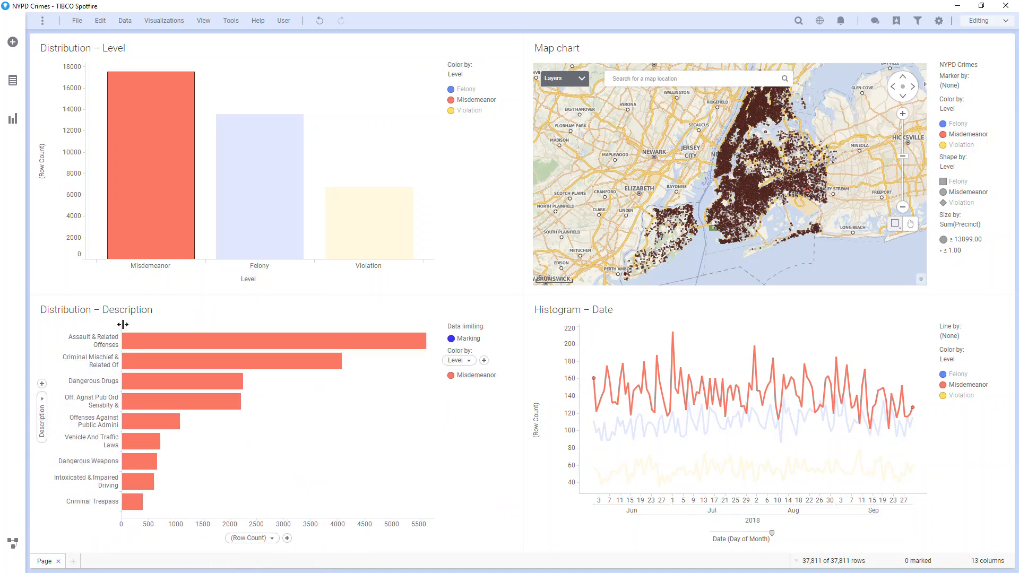
{"action": "left_click_drag", "start_coordinate": [94, 70], "coordinate": [312, 267]}
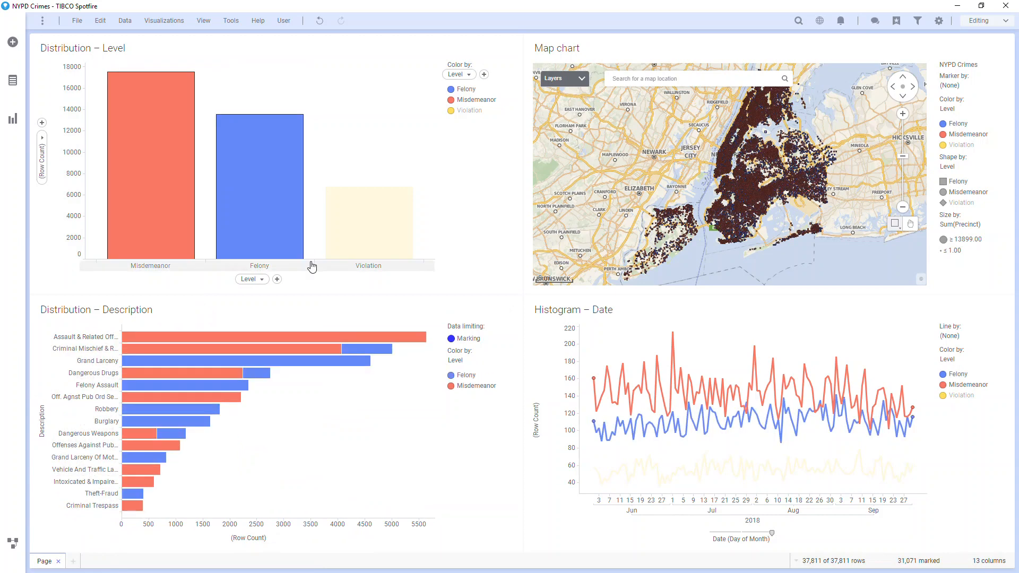
{"action": "right_click", "coordinate": [307, 406]}
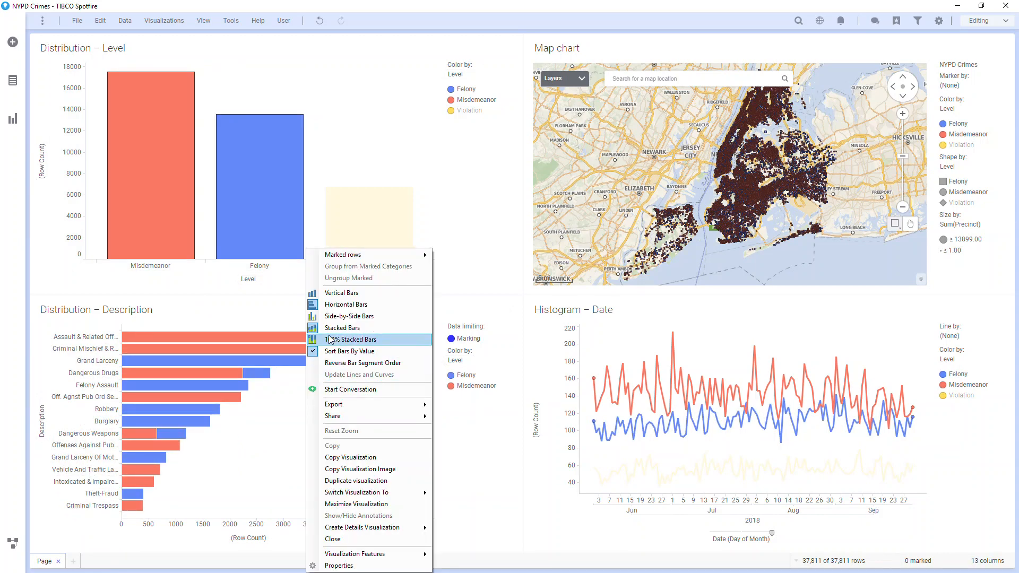
{"action": "left_click", "coordinate": [333, 316]}
{"action": "right_click", "coordinate": [85, 398]}
{"action": "left_click", "coordinate": [110, 452]}
{"action": "left_click_drag", "start_coordinate": [55, 527], "coordinate": [55, 484]}
{"action": "left_click_drag", "start_coordinate": [55, 484], "coordinate": [54, 527]}
Step: Set the Description bar chart's data limiting to show all data when no items are marked in the master visualizations
{"action": "right_click", "coordinate": [321, 386]}
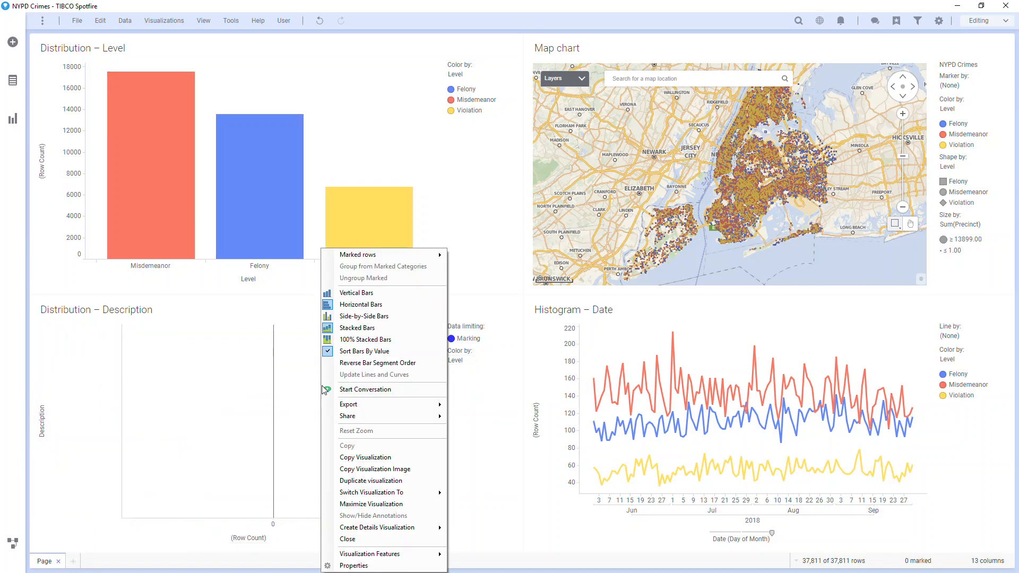
{"action": "left_click", "coordinate": [353, 565]}
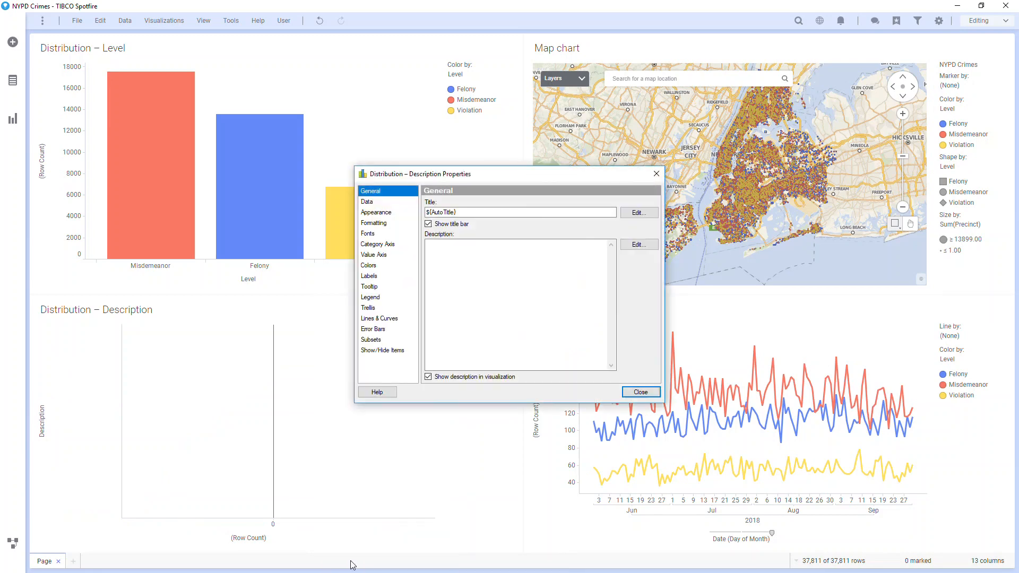
{"action": "left_click", "coordinate": [377, 202]}
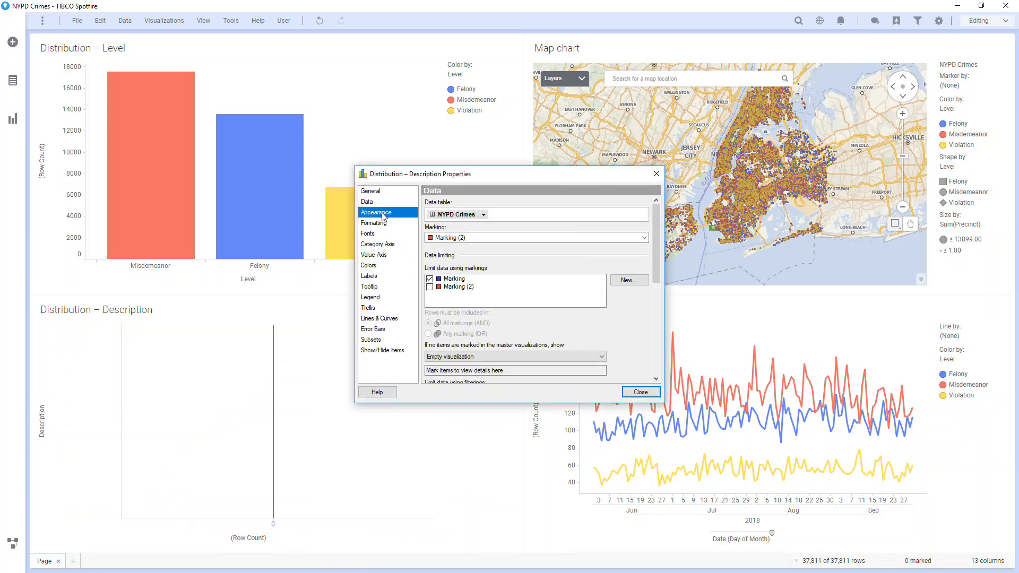
{"action": "left_click", "coordinate": [383, 213]}
{"action": "left_click", "coordinate": [382, 223]}
{"action": "left_click", "coordinate": [380, 234]}
{"action": "left_click", "coordinate": [379, 255]}
{"action": "left_click", "coordinate": [370, 265]}
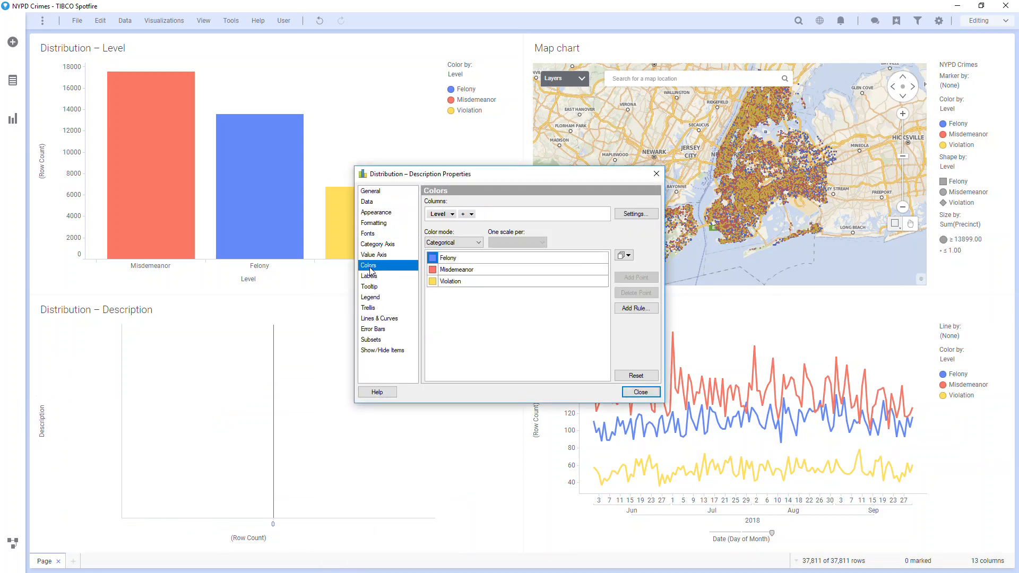
{"action": "left_click", "coordinate": [373, 203]}
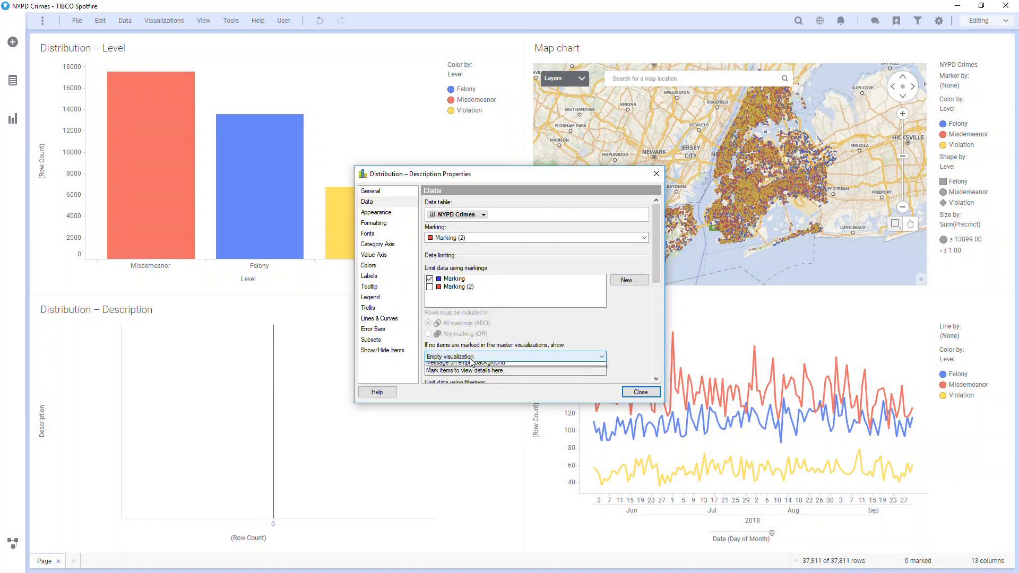
{"action": "left_click", "coordinate": [471, 356]}
{"action": "left_click", "coordinate": [469, 366]}
{"action": "left_click", "coordinate": [632, 394]}
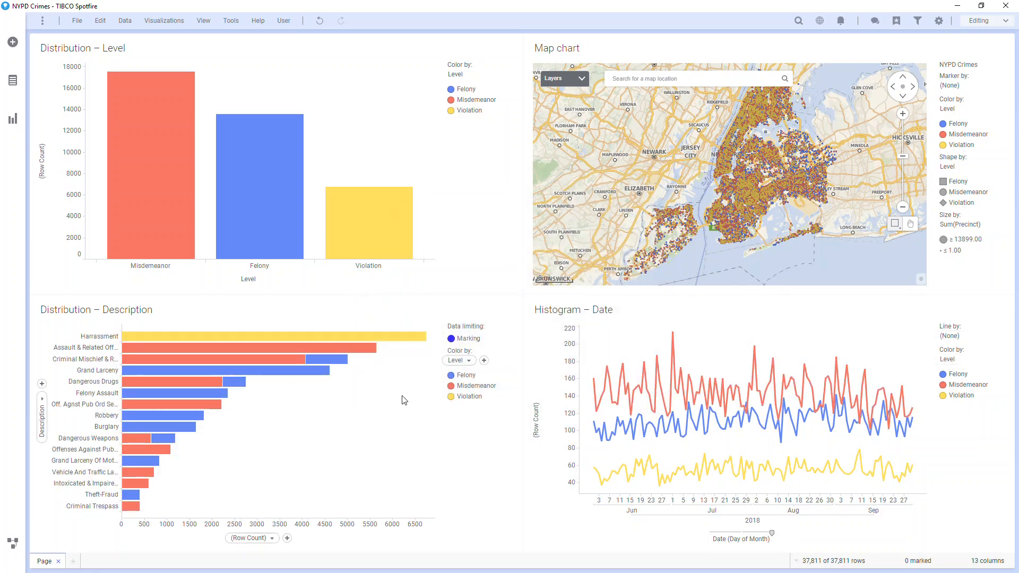
Step: Mark the Felony, Violation and Misdemeanor bars one after another to check the details chart, and clear the marking
{"action": "left_click", "coordinate": [288, 189]}
{"action": "left_click", "coordinate": [356, 219]}
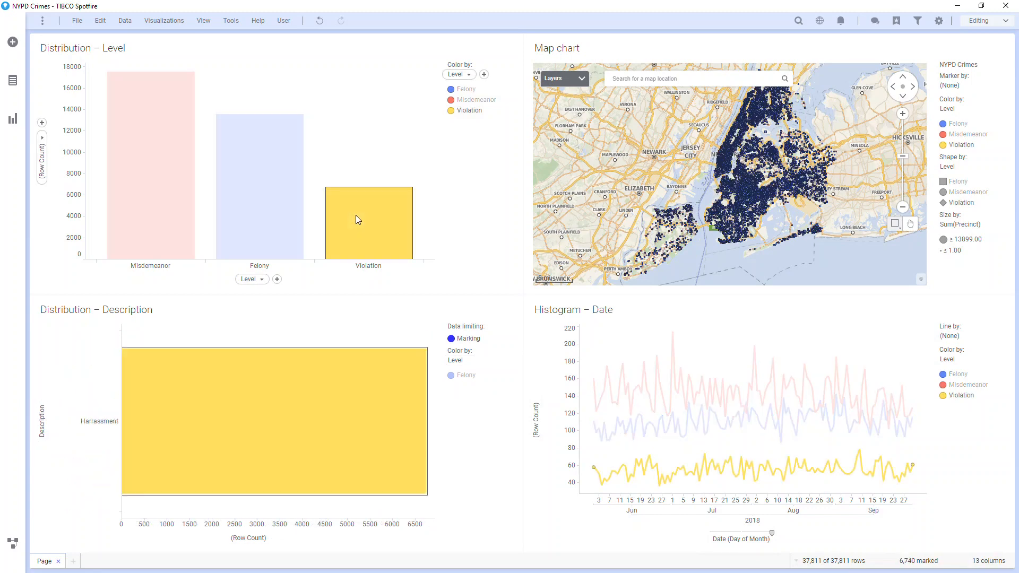
{"action": "left_click", "coordinate": [159, 201]}
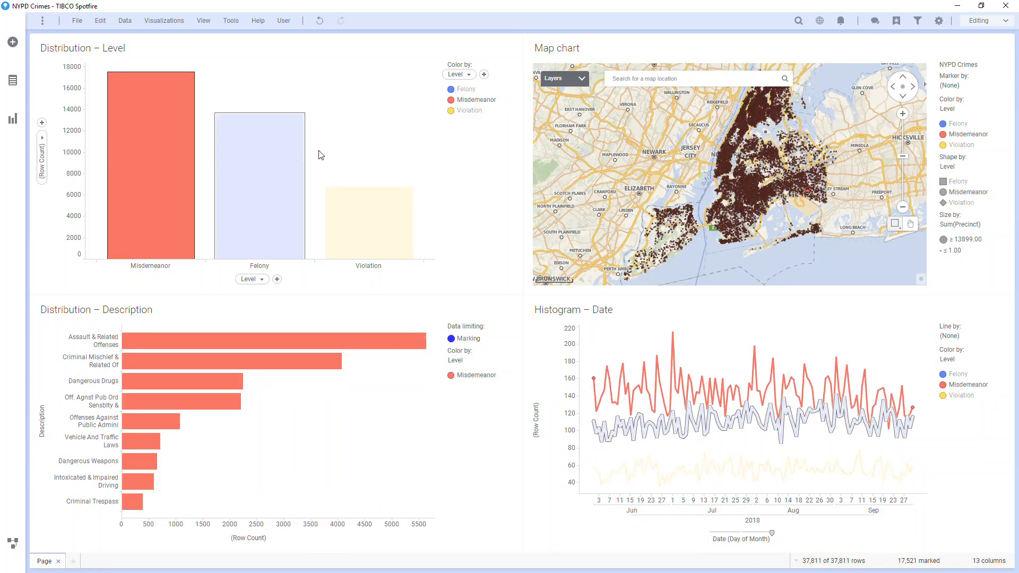
{"action": "left_click", "coordinate": [337, 150]}
Step: Import the local file Store Locations.txt into the analysis as a separate data table and show its columns
{"action": "left_click", "coordinate": [16, 52]}
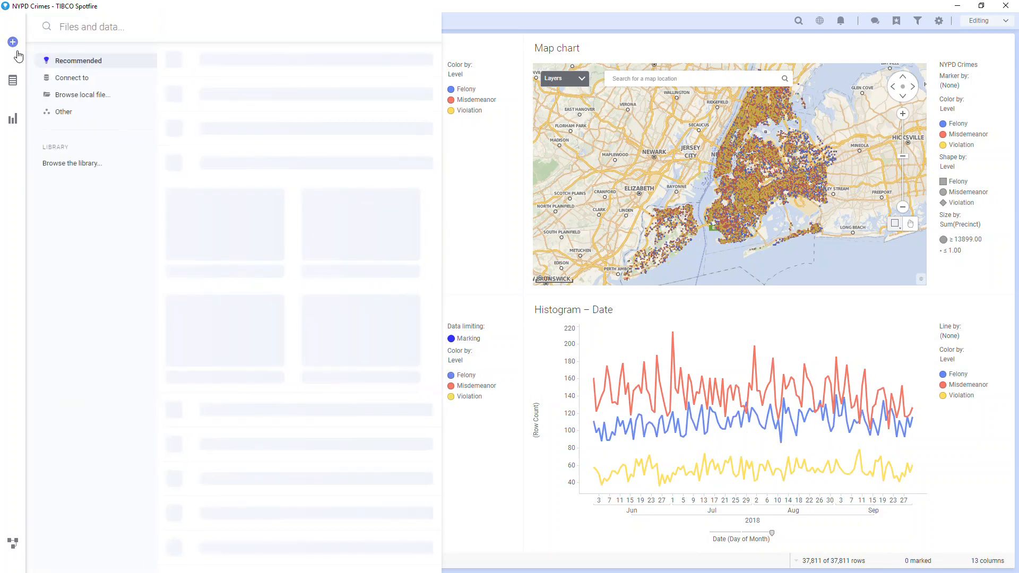
{"action": "left_click", "coordinate": [72, 97]}
{"action": "double_click", "coordinate": [208, 98]}
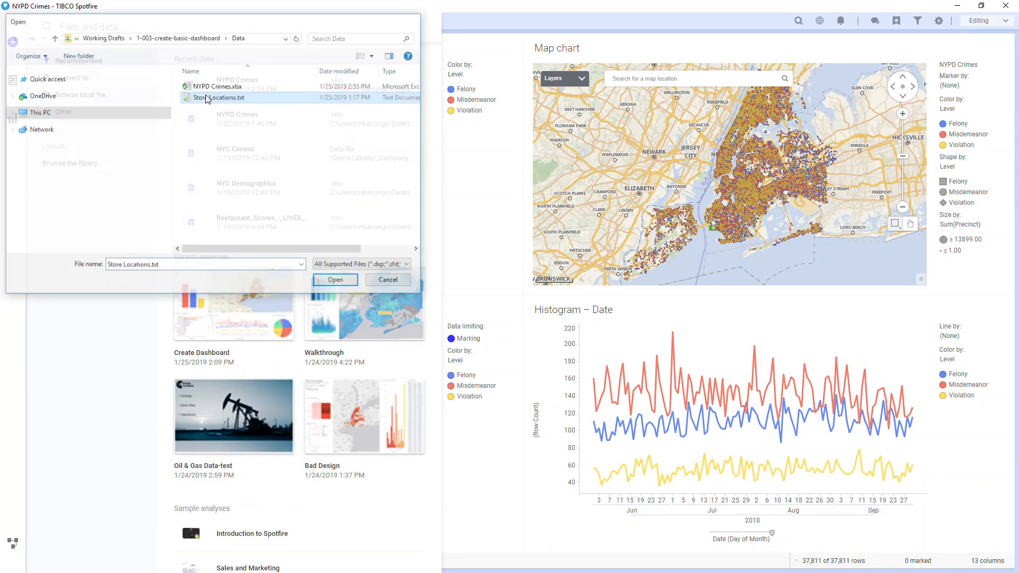
{"action": "left_click", "coordinate": [595, 406]}
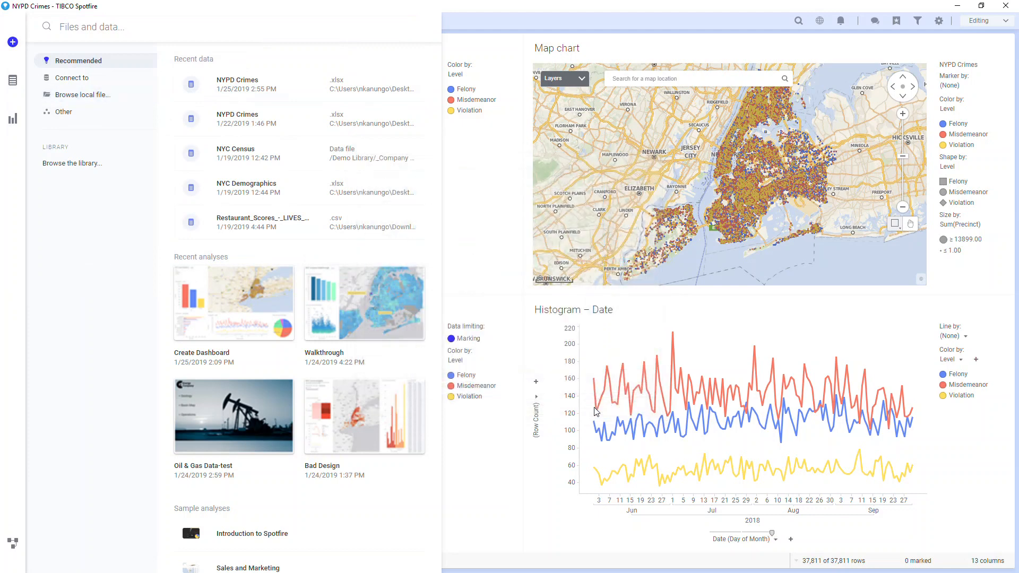
{"action": "left_click", "coordinate": [200, 140]}
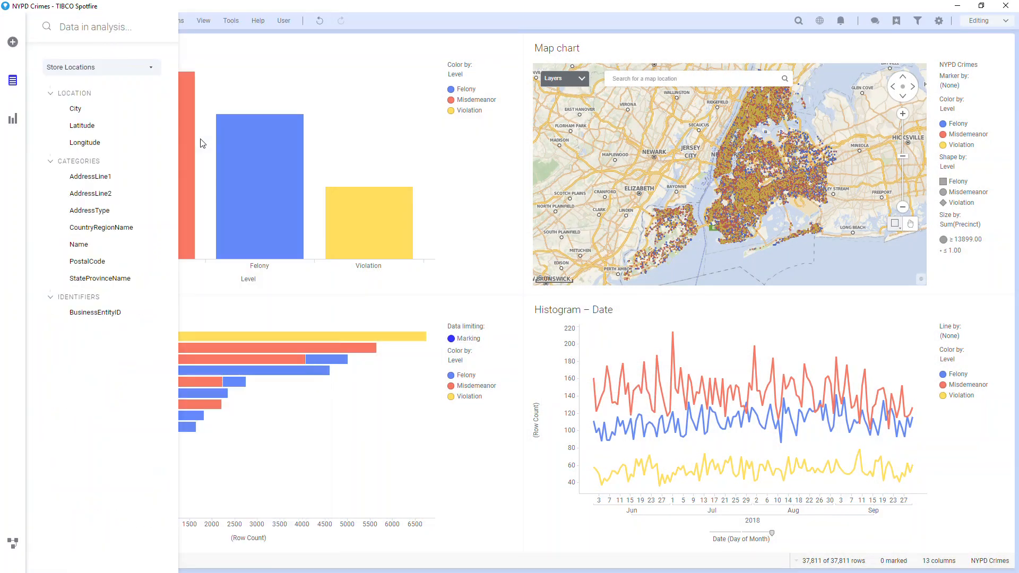
Step: Examine the NYPD Crimes table's columns and return to the Store Locations columns
{"action": "left_click", "coordinate": [151, 67]}
{"action": "left_click", "coordinate": [151, 91]}
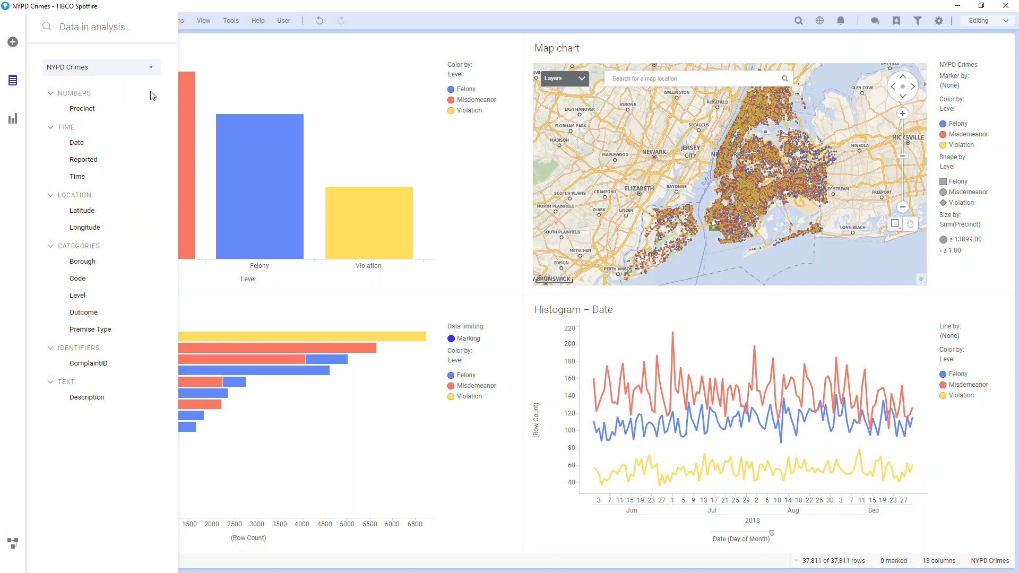
{"action": "left_click", "coordinate": [150, 67]}
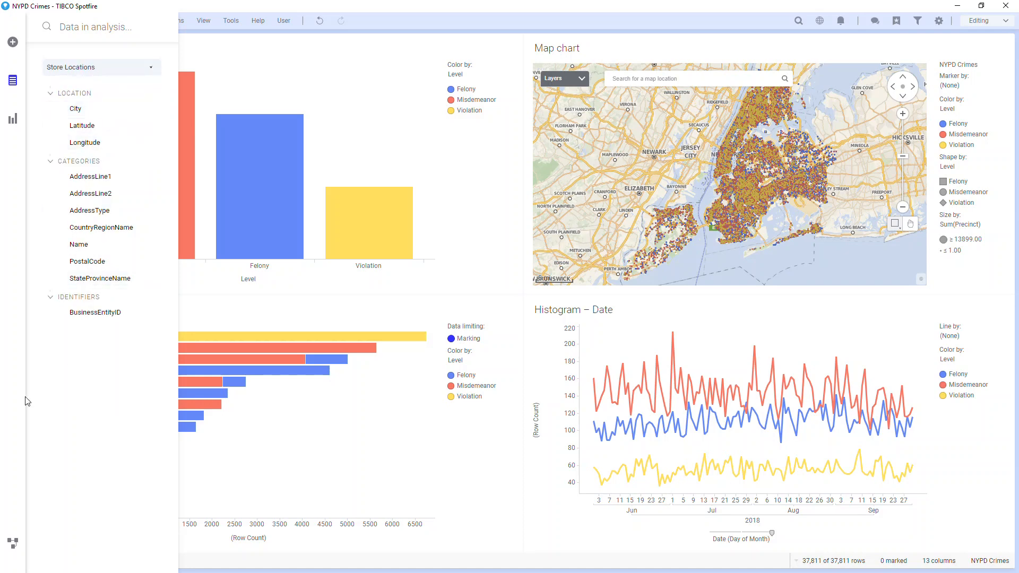
Step: Examine the source and data preview of the Store Locations and NYPD Crimes tables in the data canvas, ending on Store Locations
{"action": "left_click", "coordinate": [13, 544]}
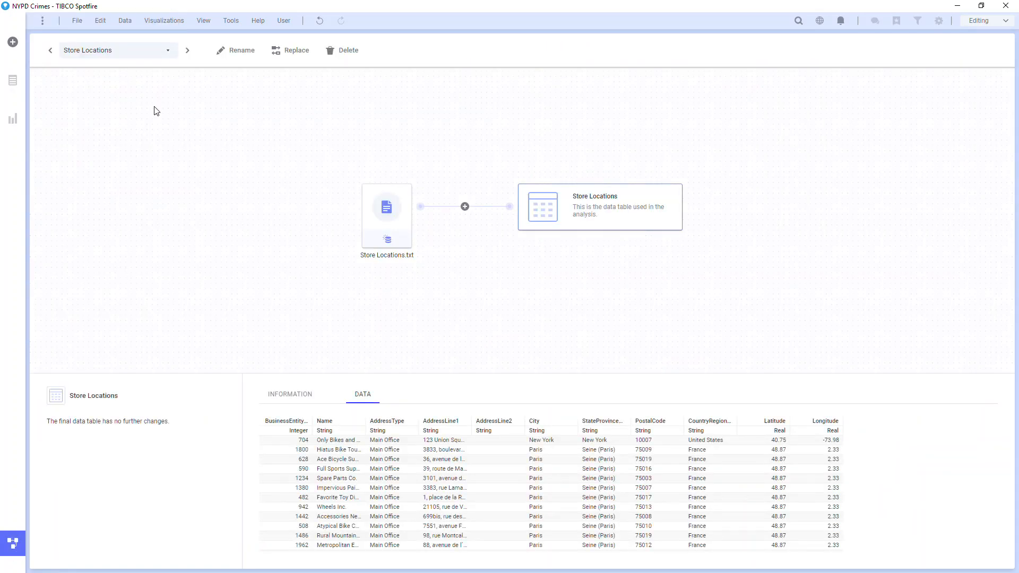
{"action": "left_click", "coordinate": [188, 52]}
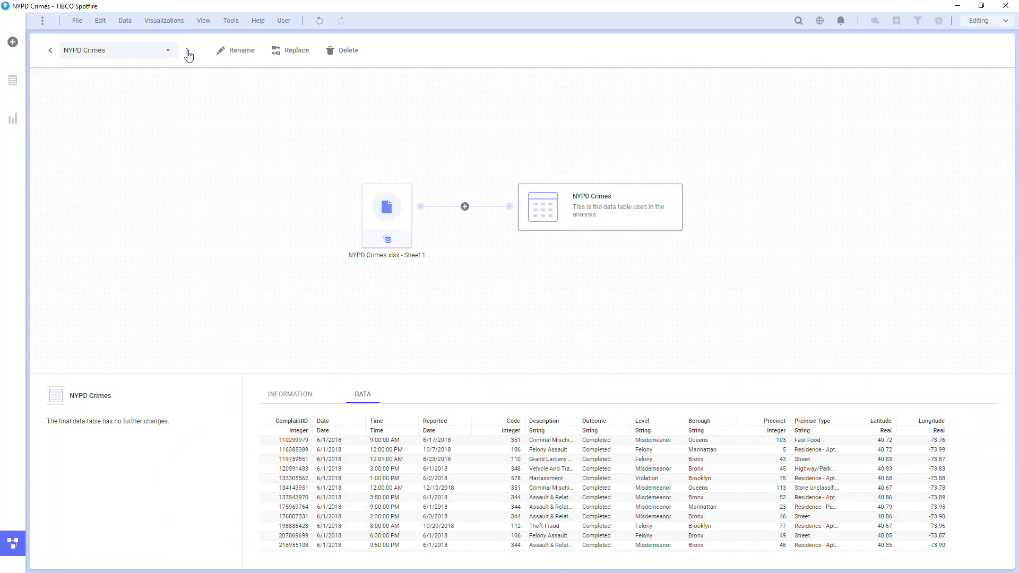
{"action": "left_click", "coordinate": [188, 52]}
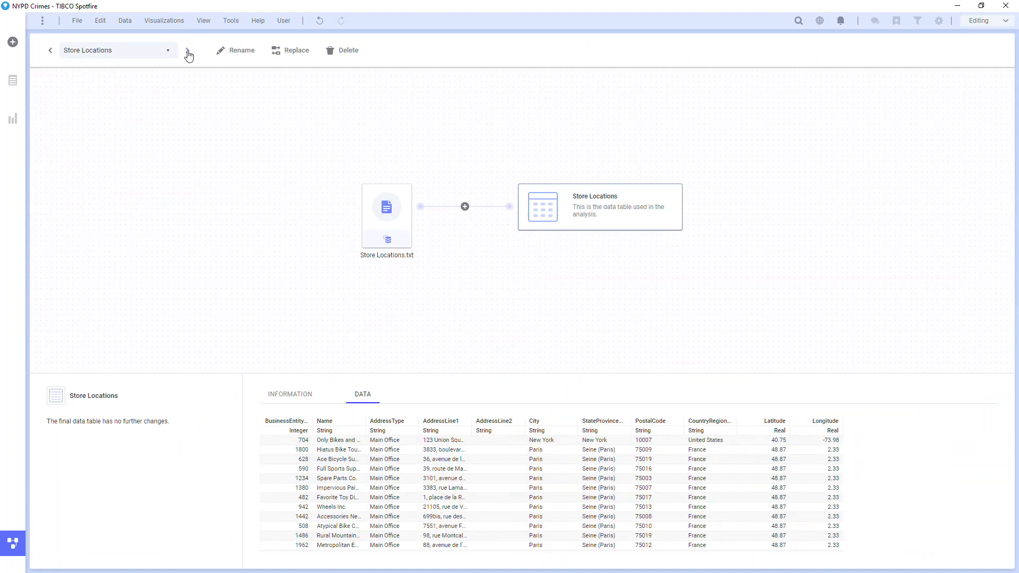
Step: Examine the options for adding rows, columns and transformations to Store Locations, and return to the dashboard page
{"action": "left_click", "coordinate": [466, 207]}
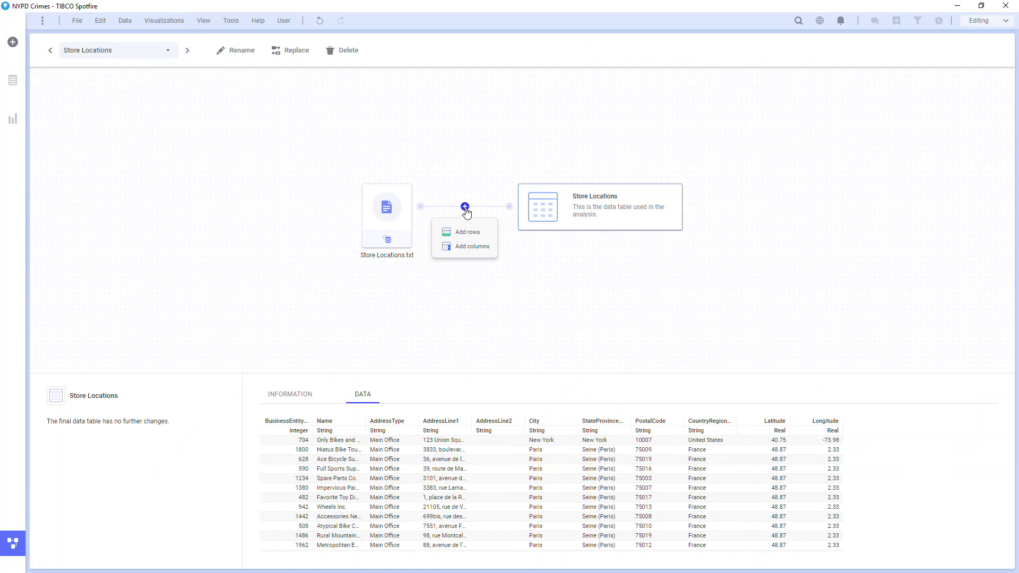
{"action": "left_click", "coordinate": [407, 215]}
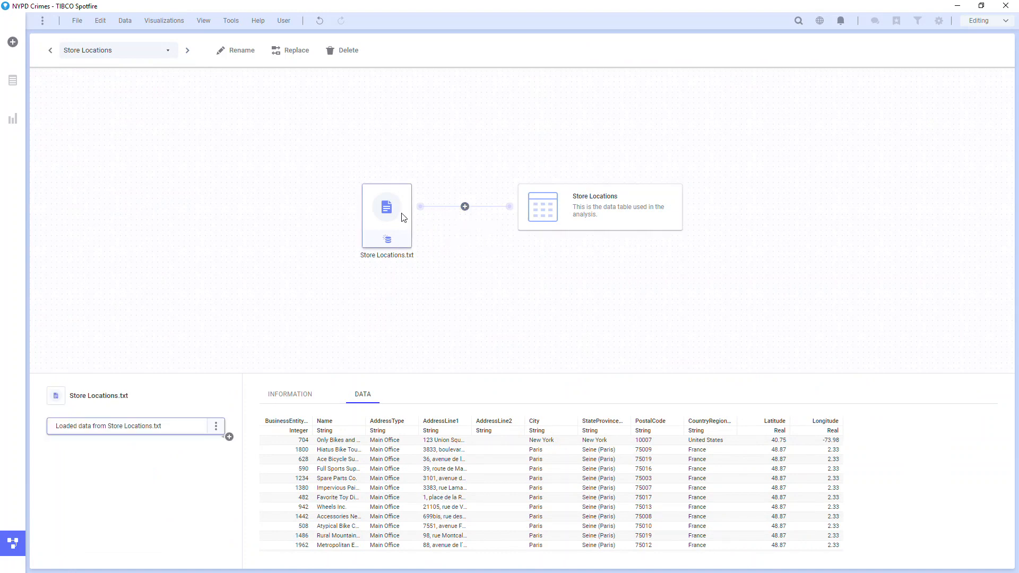
{"action": "left_click", "coordinate": [229, 437]}
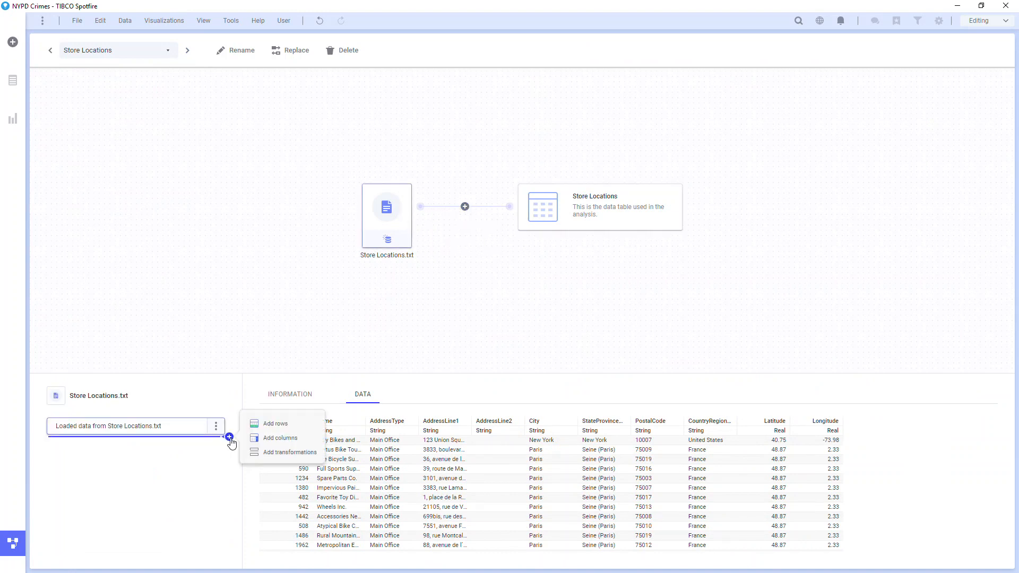
{"action": "left_click", "coordinate": [241, 351]}
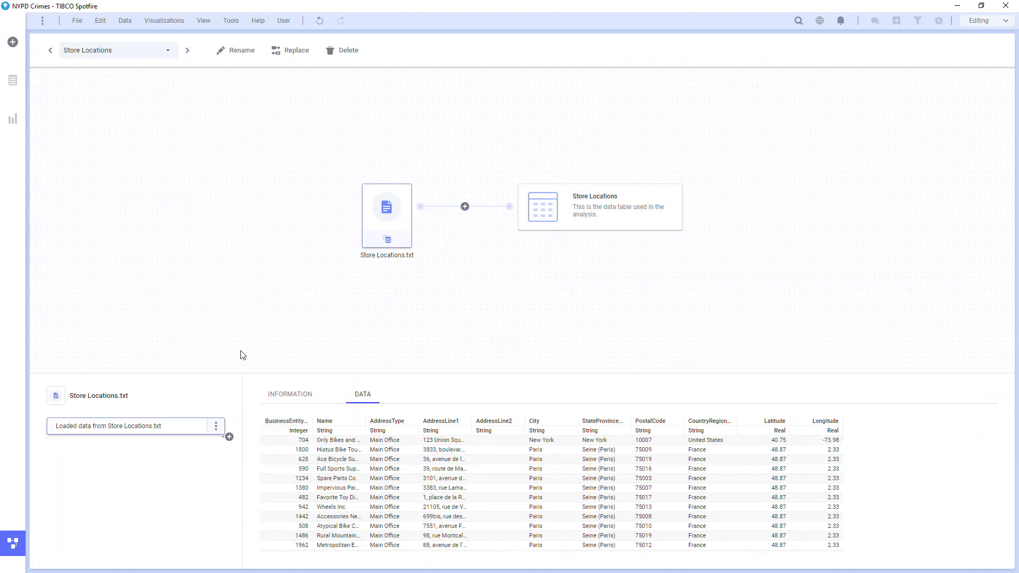
{"action": "left_click", "coordinate": [24, 533]}
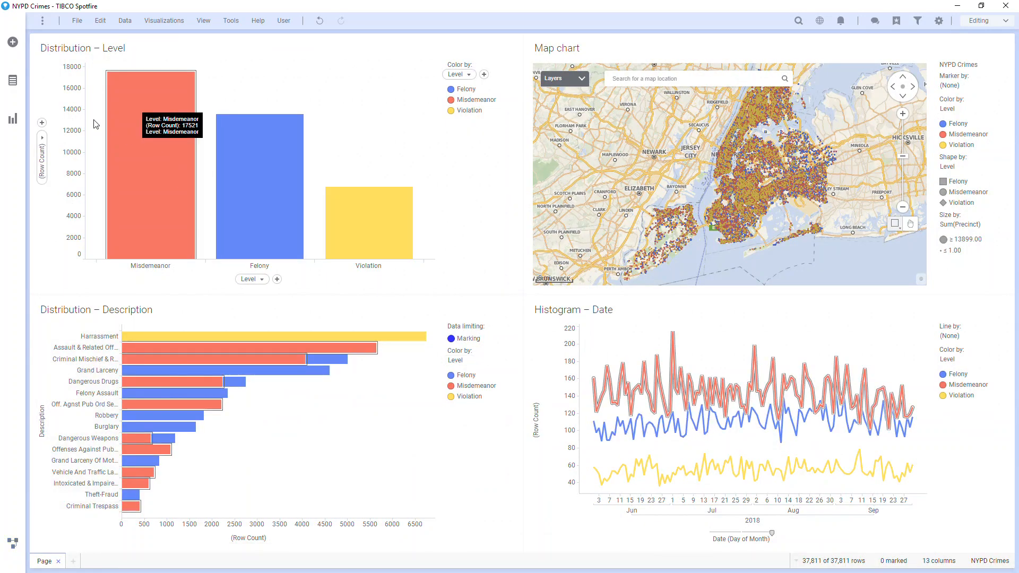
Step: Add the Store Locations table's City column to the map chart as a new marker layer
{"action": "left_click", "coordinate": [12, 82]}
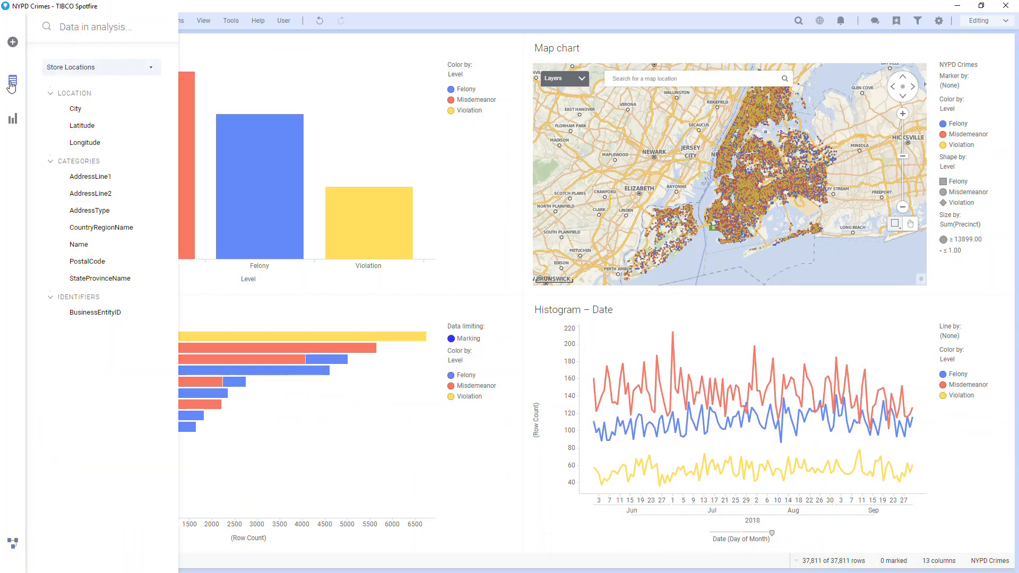
{"action": "mouse_move", "coordinate": [110, 108]}
{"action": "left_mouse_down"}
{"action": "mouse_move", "coordinate": [655, 181]}
{"action": "mouse_move", "coordinate": [796, 179]}
{"action": "left_mouse_up"}
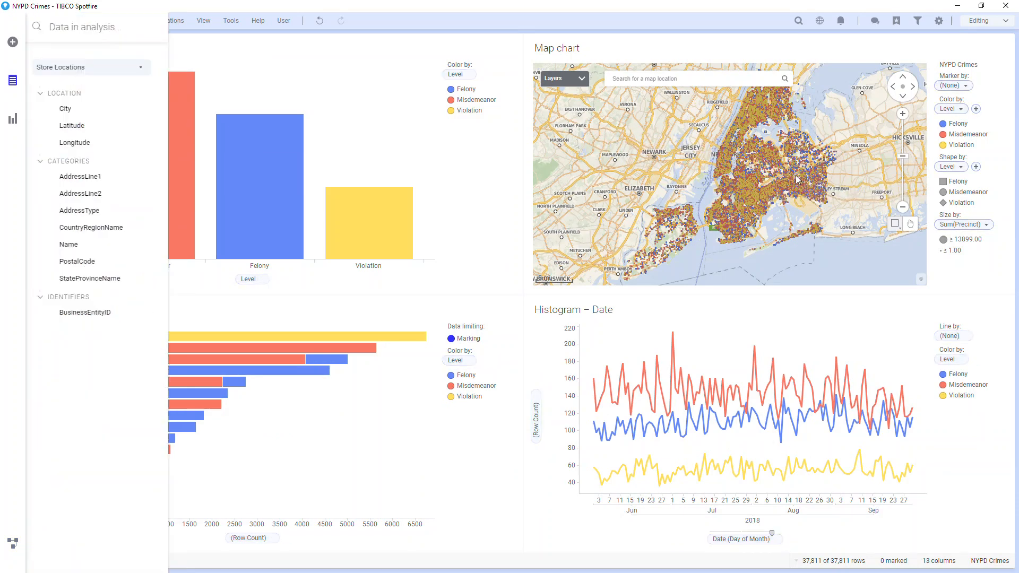
{"action": "scroll", "coordinate": [664, 143], "scroll_direction": "up", "scroll_amount": 4}
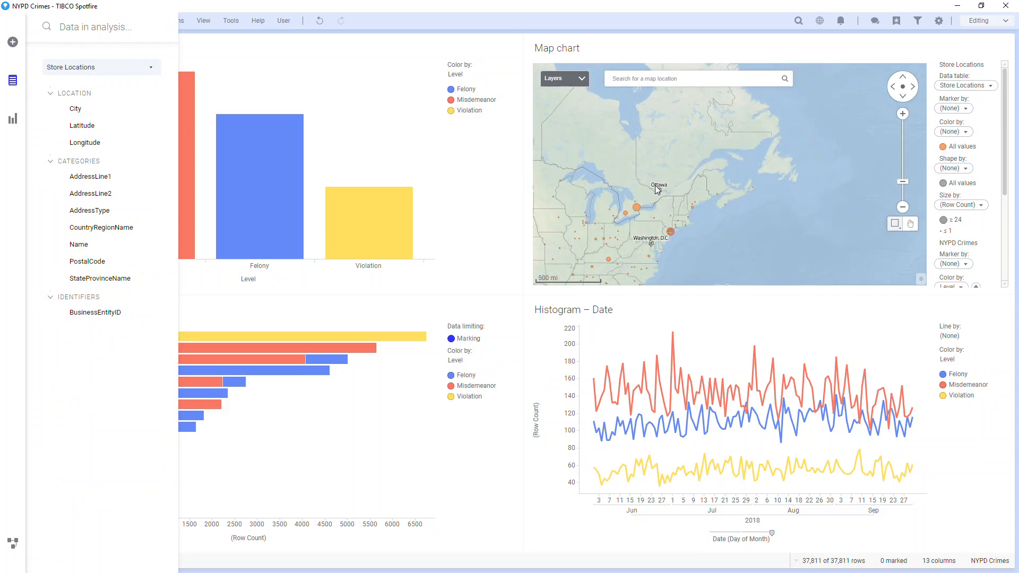
Step: Display the Store Locations markers as magenta stars with Size by set to (None)
{"action": "left_click", "coordinate": [943, 183]}
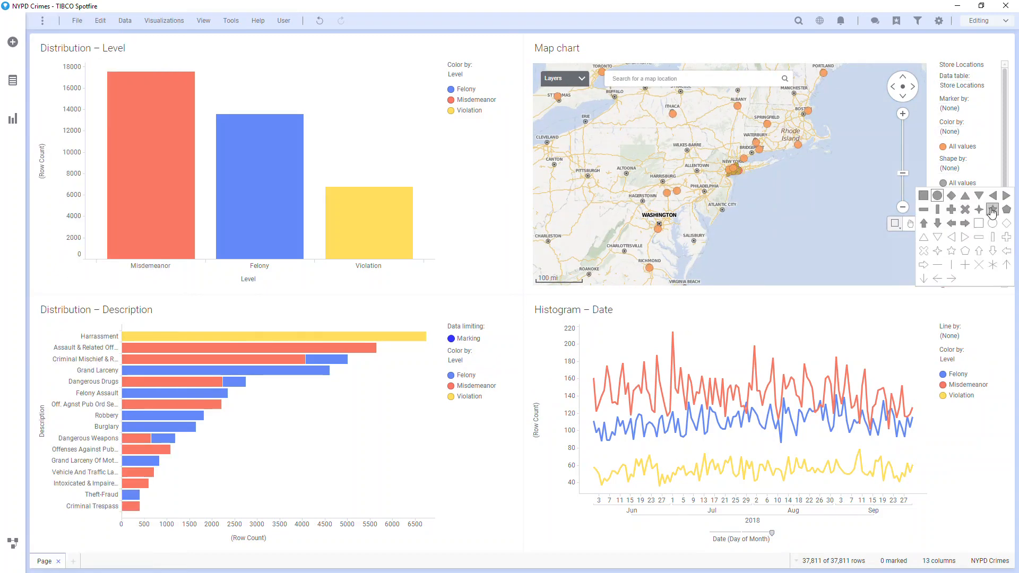
{"action": "left_click", "coordinate": [992, 210]}
{"action": "left_click", "coordinate": [943, 147]}
{"action": "left_click", "coordinate": [954, 242]}
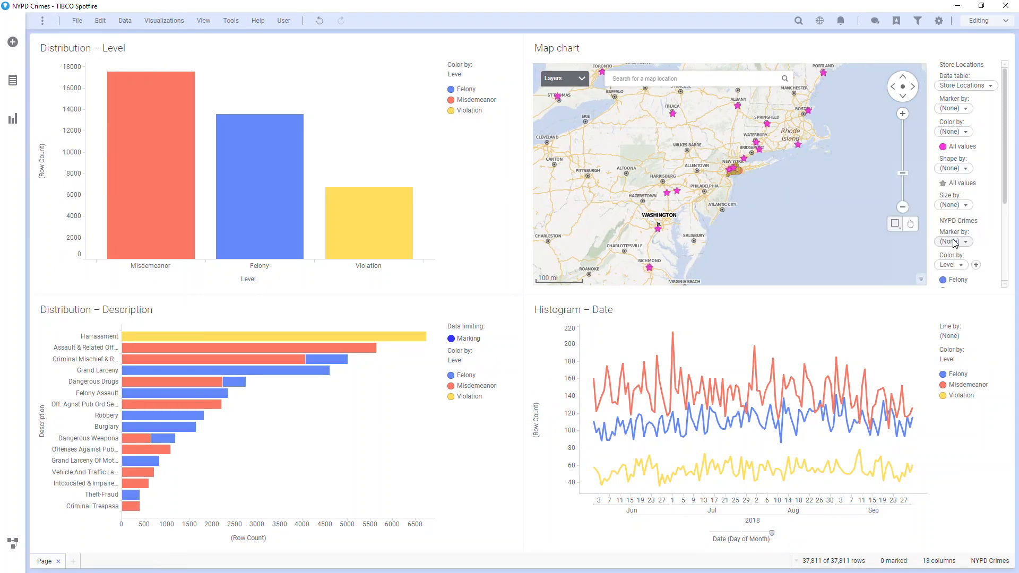
{"action": "scroll", "coordinate": [638, 233], "scroll_direction": "up", "scroll_amount": 5}
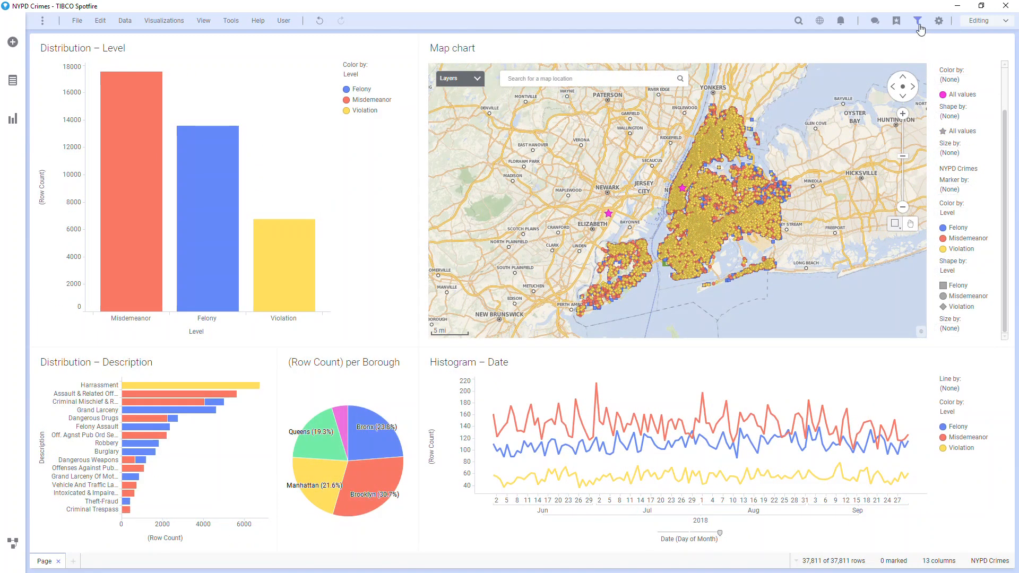
Step: Show the filters and try excluding the Bronx and Manhattan boroughs one at a time, restoring each
{"action": "left_click", "coordinate": [918, 22]}
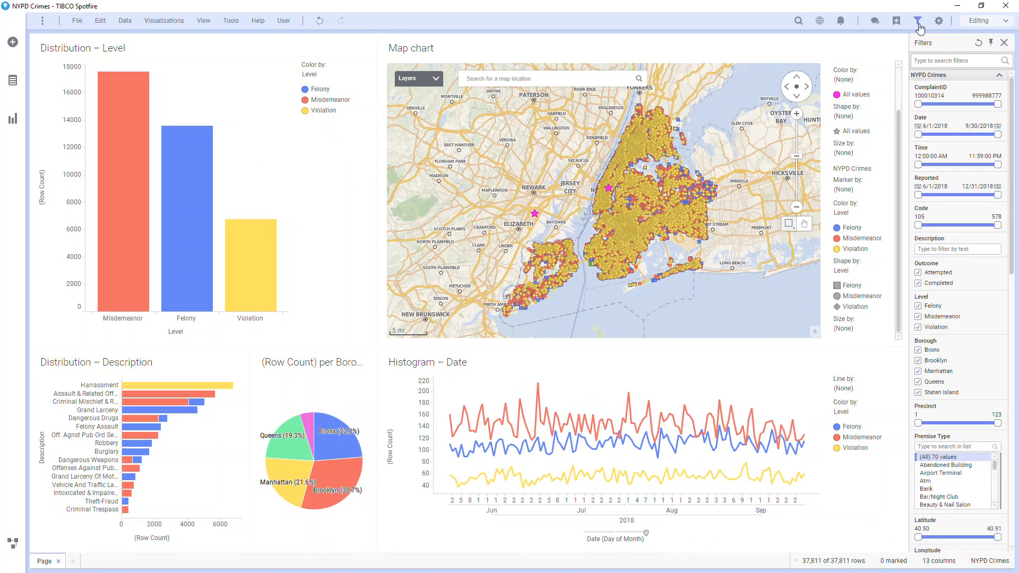
{"action": "left_click", "coordinate": [918, 350]}
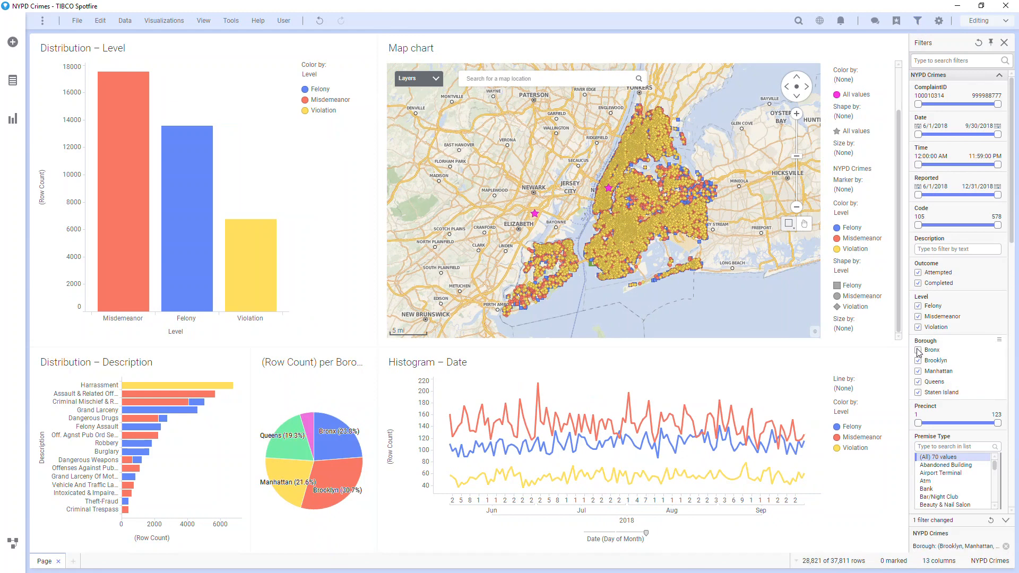
{"action": "left_click", "coordinate": [918, 350]}
{"action": "left_click", "coordinate": [918, 372]}
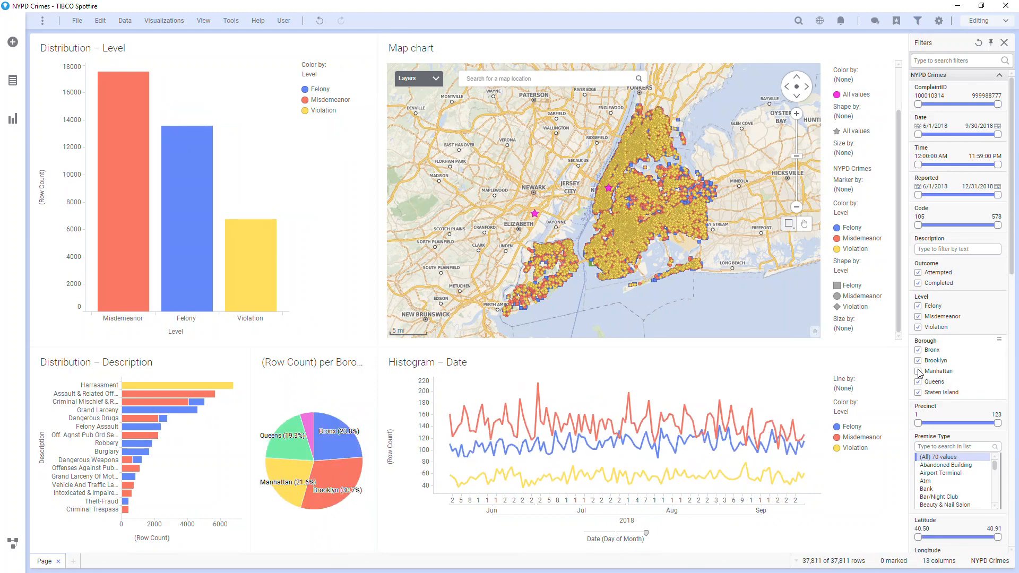
{"action": "left_click", "coordinate": [918, 372]}
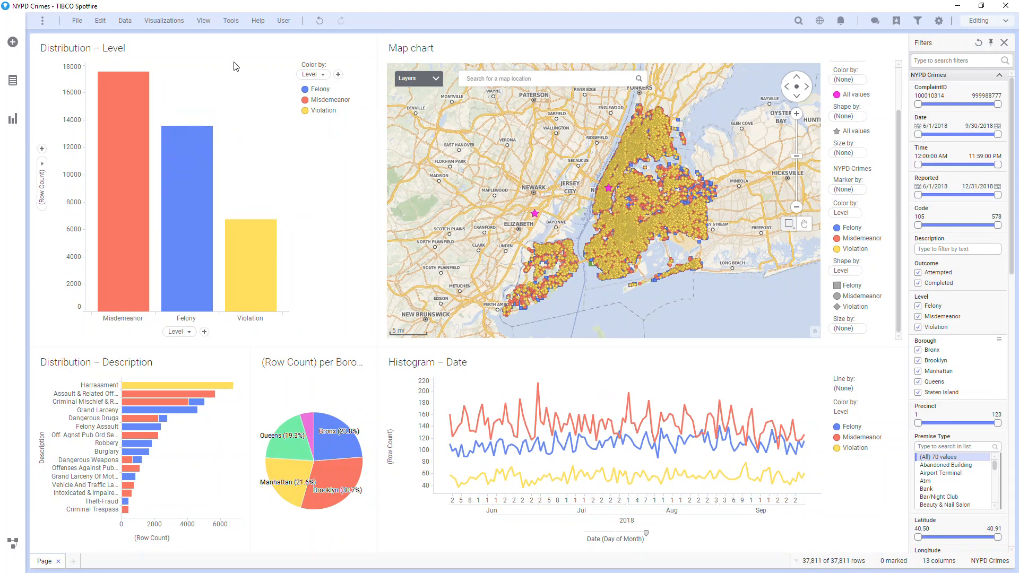
Step: Add a text area above the Distribution – Level bar chart and enter the text NYC Crime Statistics
{"action": "left_click", "coordinate": [14, 116]}
{"action": "left_click_drag", "start_coordinate": [80, 154], "coordinate": [258, 95]}
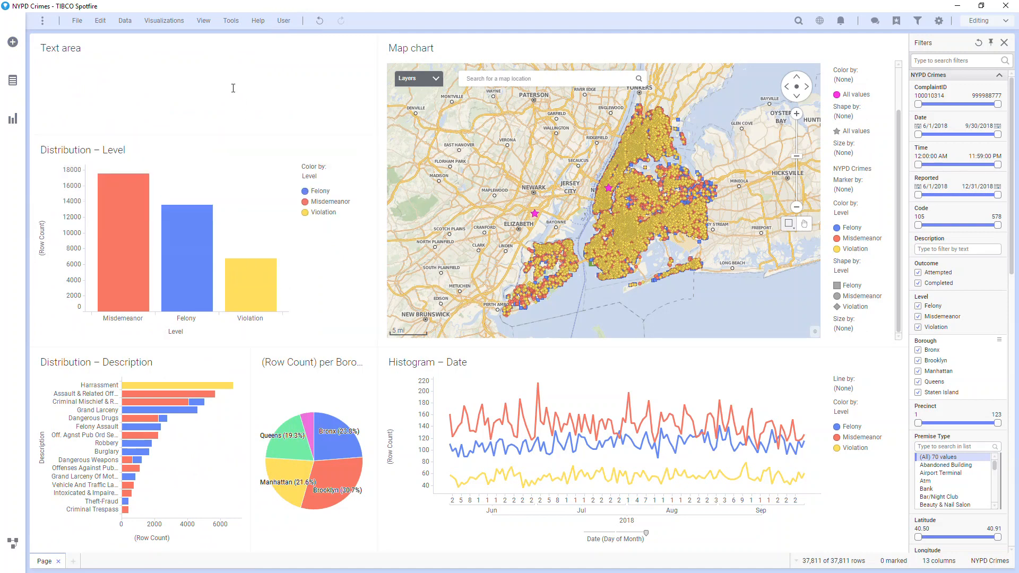
{"action": "right_click", "coordinate": [234, 89]}
{"action": "left_click", "coordinate": [245, 95]}
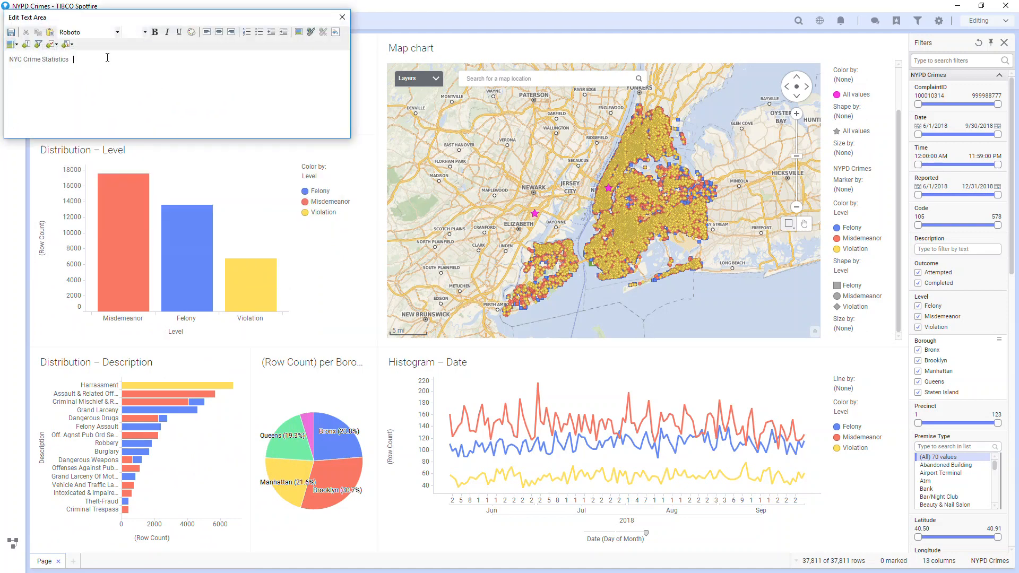
Step: Insert an action button labelled Reset in the text area that runs Reset All Filters and Reset All Markings
{"action": "left_click", "coordinate": [27, 45]}
{"action": "type", "text": "Reset"}
{"action": "left_click", "coordinate": [66, 104]}
{"action": "left_click", "coordinate": [98, 113]}
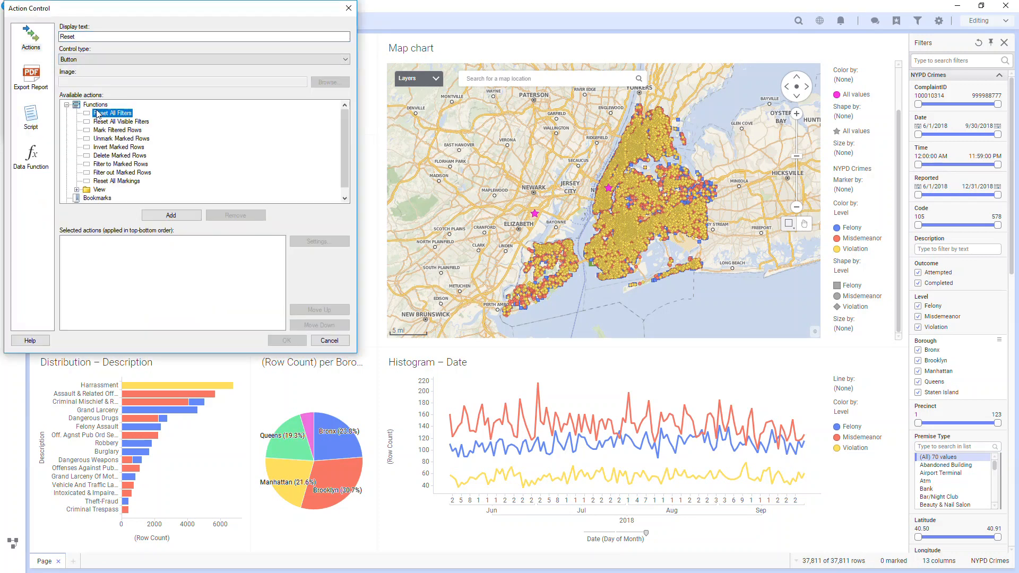
{"action": "left_click", "coordinate": [171, 215]}
{"action": "left_click", "coordinate": [117, 181]}
{"action": "left_click", "coordinate": [171, 215]}
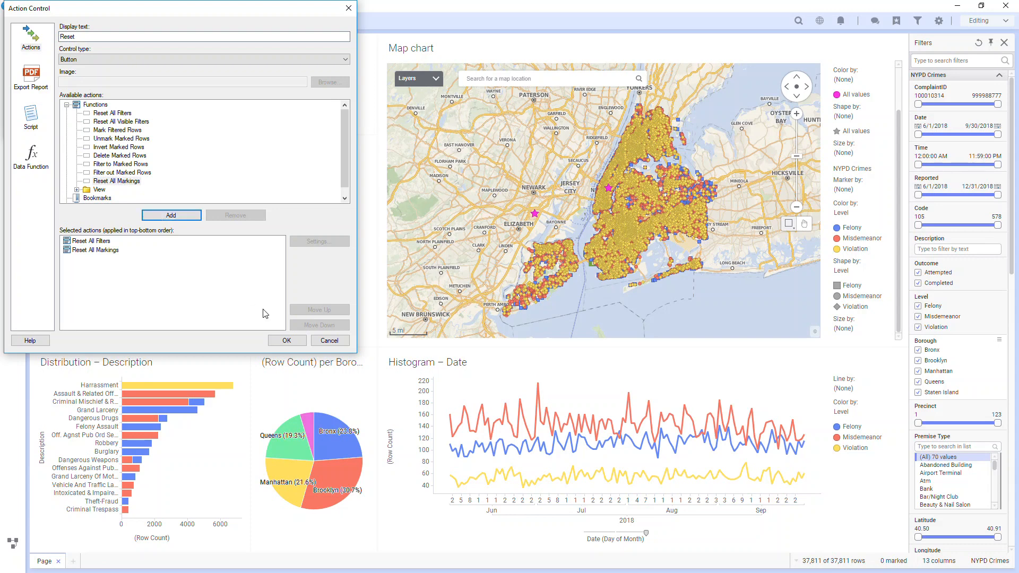
{"action": "left_click", "coordinate": [287, 340]}
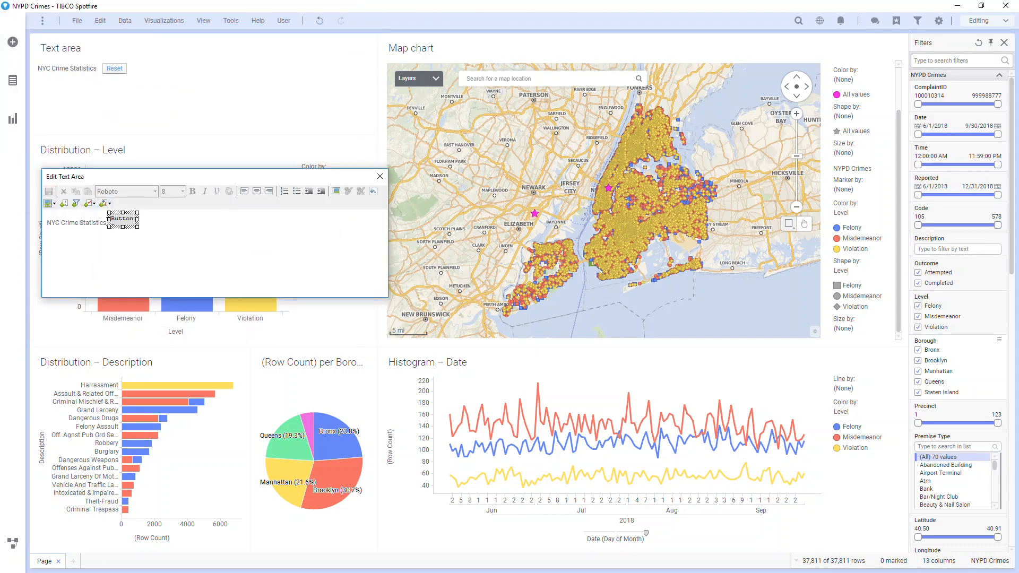
Step: Set the NYC Crime Statistics heading to font size 18 and save the text area
{"action": "left_click_drag", "start_coordinate": [47, 222], "coordinate": [139, 222]}
{"action": "left_click", "coordinate": [183, 191]}
{"action": "left_click", "coordinate": [178, 246]}
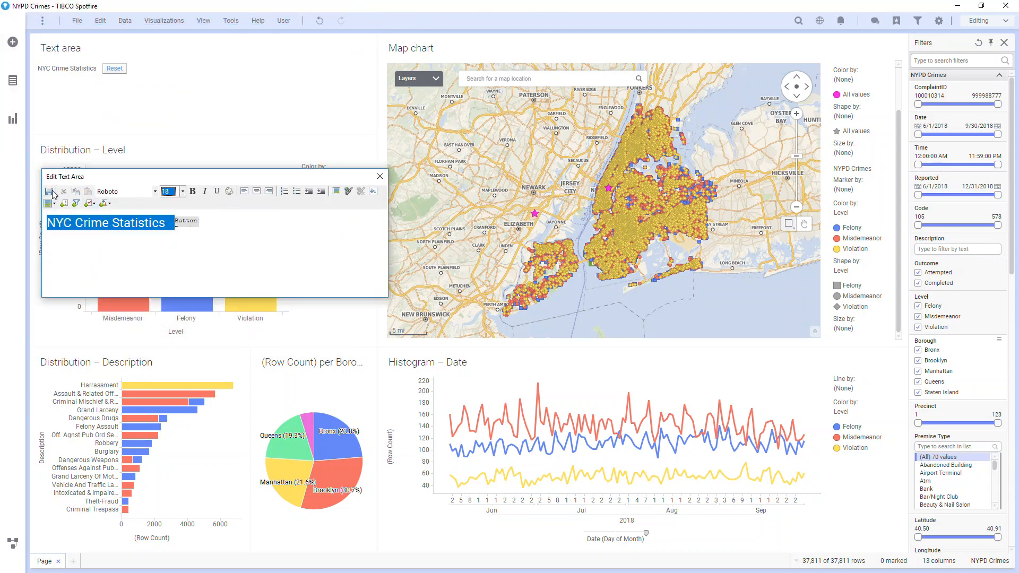
{"action": "left_click", "coordinate": [49, 192]}
Step: Add a Date label and a Date range filter about 330 wide below the heading, then save and close the text area
{"action": "left_click", "coordinate": [198, 249]}
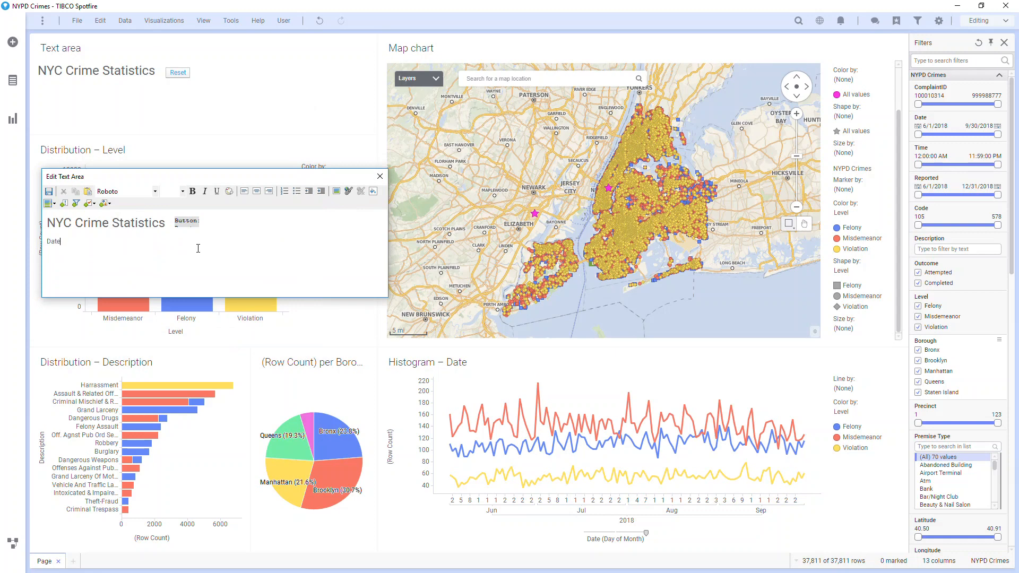
{"action": "left_click", "coordinate": [76, 203]}
{"action": "left_click", "coordinate": [156, 182]}
{"action": "left_click", "coordinate": [249, 347]}
{"action": "left_click_drag", "start_coordinate": [154, 261], "coordinate": [225, 261]}
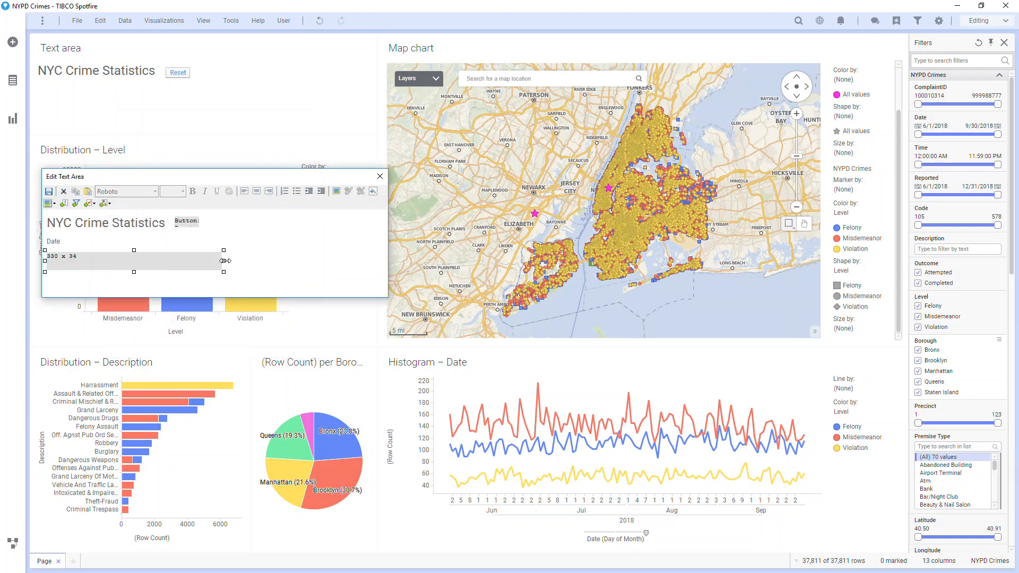
{"action": "left_click", "coordinate": [49, 191]}
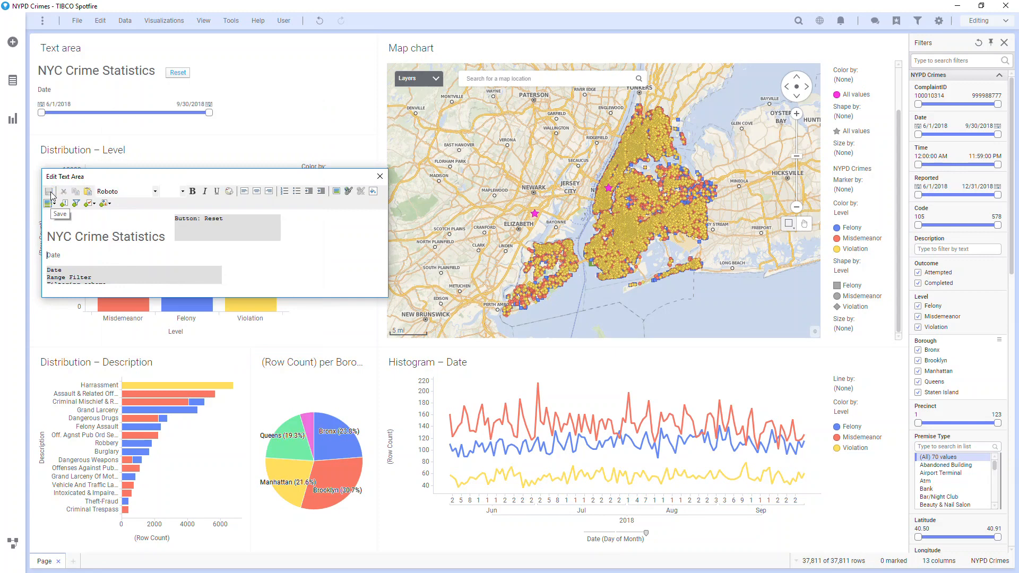
{"action": "left_click", "coordinate": [380, 176]}
Step: Widen the map chart by narrowing the text area and Level bar chart beside it, and hide the filters
{"action": "left_click_drag", "start_coordinate": [377, 100], "coordinate": [253, 101]}
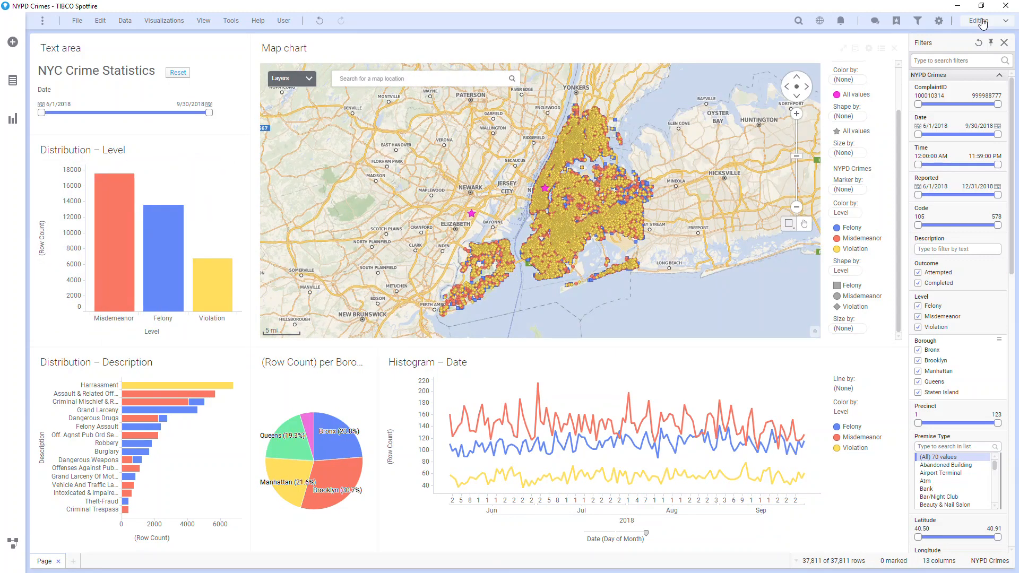
{"action": "left_click", "coordinate": [919, 23]}
Step: Retitle the pie chart Crimes per Borough and the date line chart Crimes over Time
{"action": "double_click", "coordinate": [327, 367]}
{"action": "type", "text": "Crimes per Bo"}
{"action": "double_click", "coordinate": [445, 366]}
{"action": "type", "text": "Crimes over Time"}
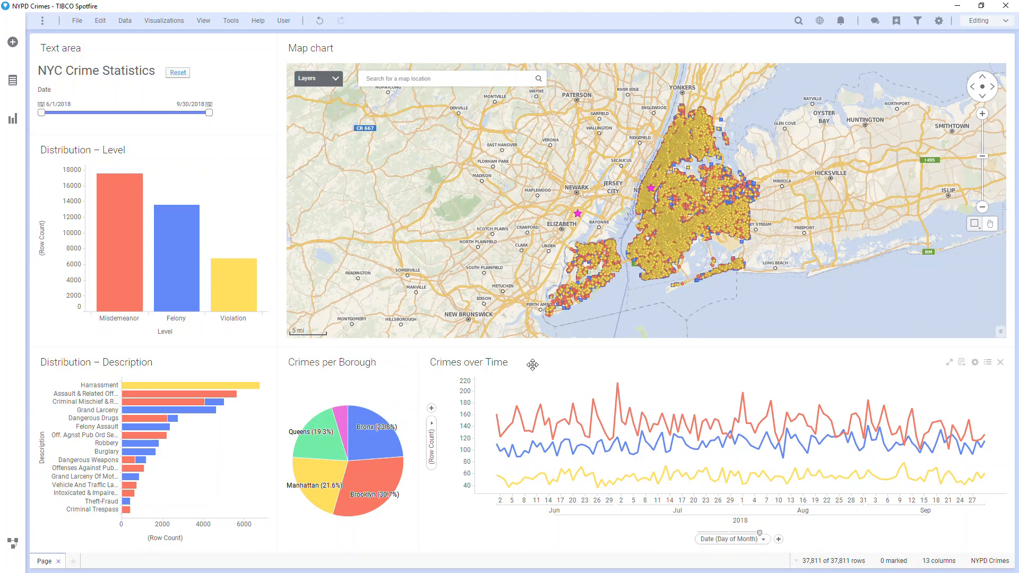
Step: Hide the title bars of the map chart and the text area
{"action": "right_click", "coordinate": [498, 227]}
{"action": "left_click", "coordinate": [524, 503]}
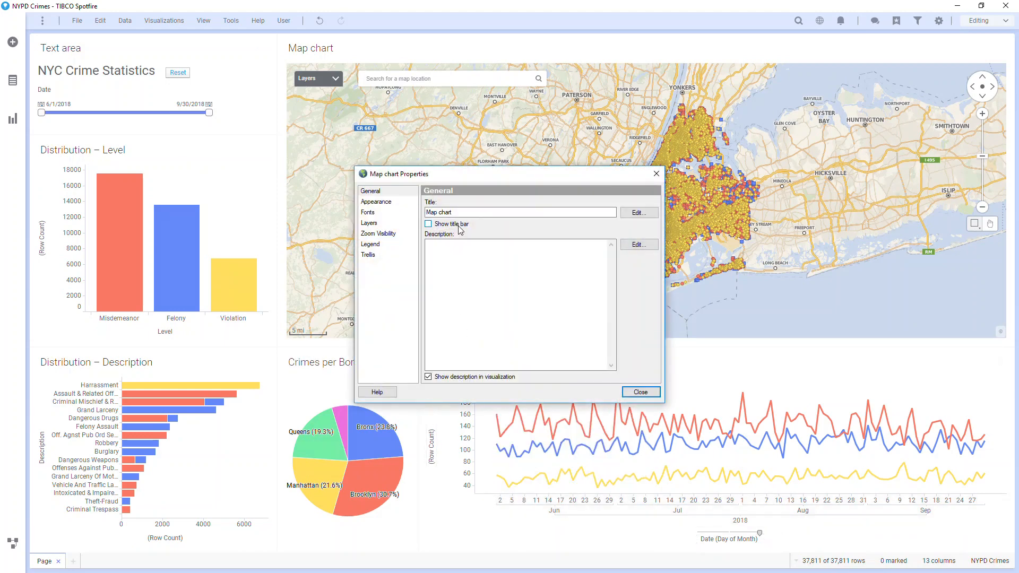
{"action": "left_click", "coordinate": [640, 393]}
{"action": "right_click", "coordinate": [233, 93]}
{"action": "left_click", "coordinate": [255, 228]}
{"action": "left_click", "coordinate": [428, 224]}
{"action": "left_click", "coordinate": [640, 389]}
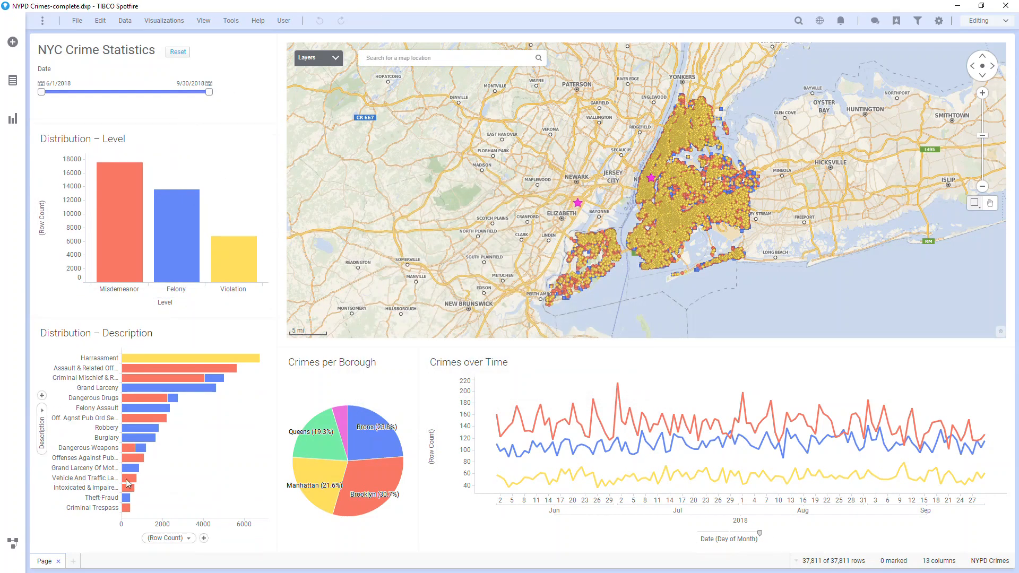
Step: Rename the dashboard page NYC Crime and add a new blank page after it
{"action": "double_click", "coordinate": [39, 561]}
{"action": "type", "text": "NYC Crime"}
{"action": "key", "text": "Return"}
{"action": "left_click", "coordinate": [94, 558]}
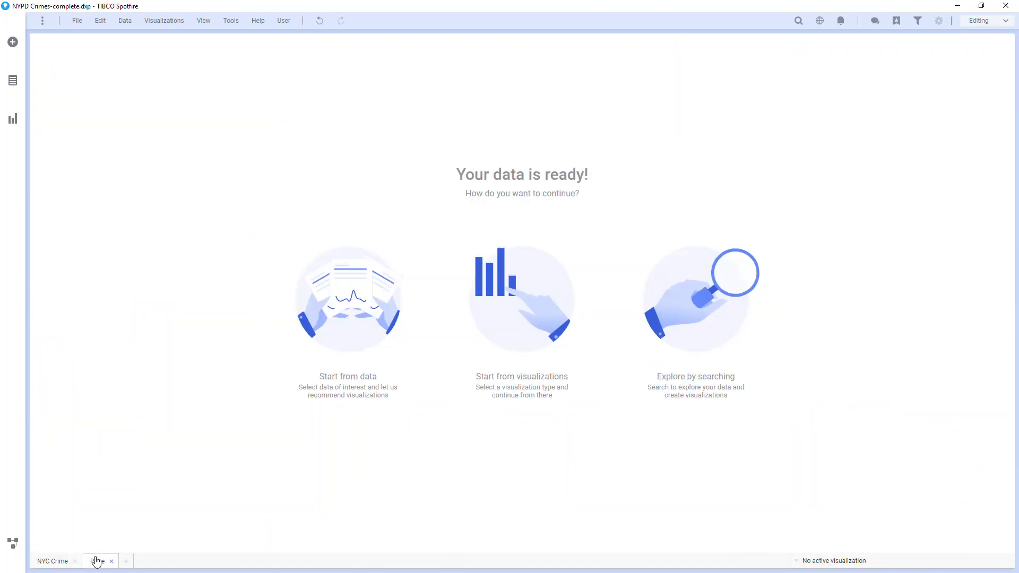